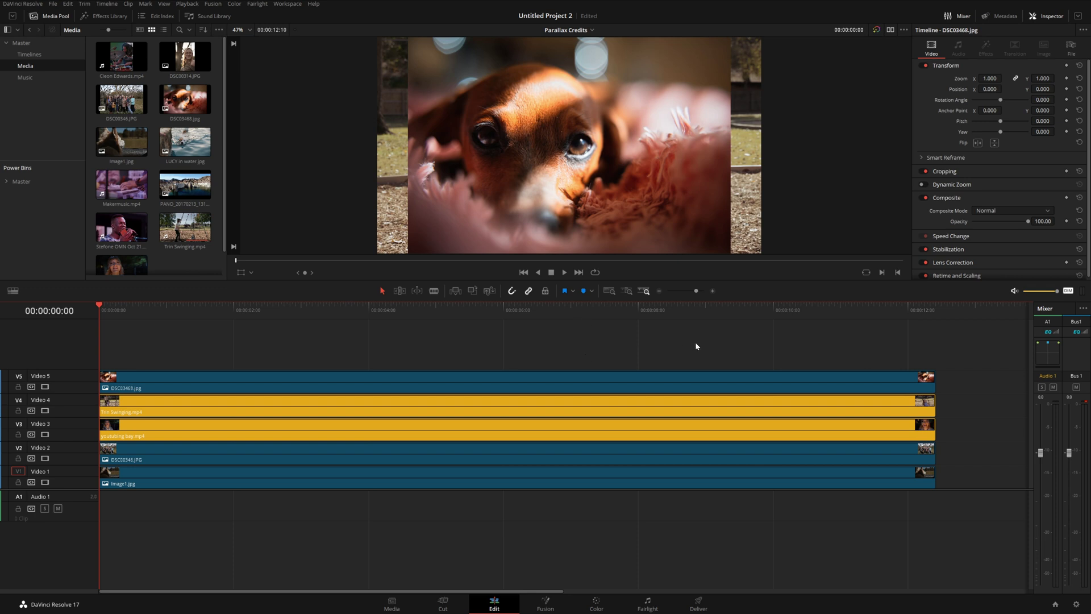
Combine the five stacked clips into a new Fusion clip and delete the timeline's empty tracks
drag(695, 342, 562, 482)
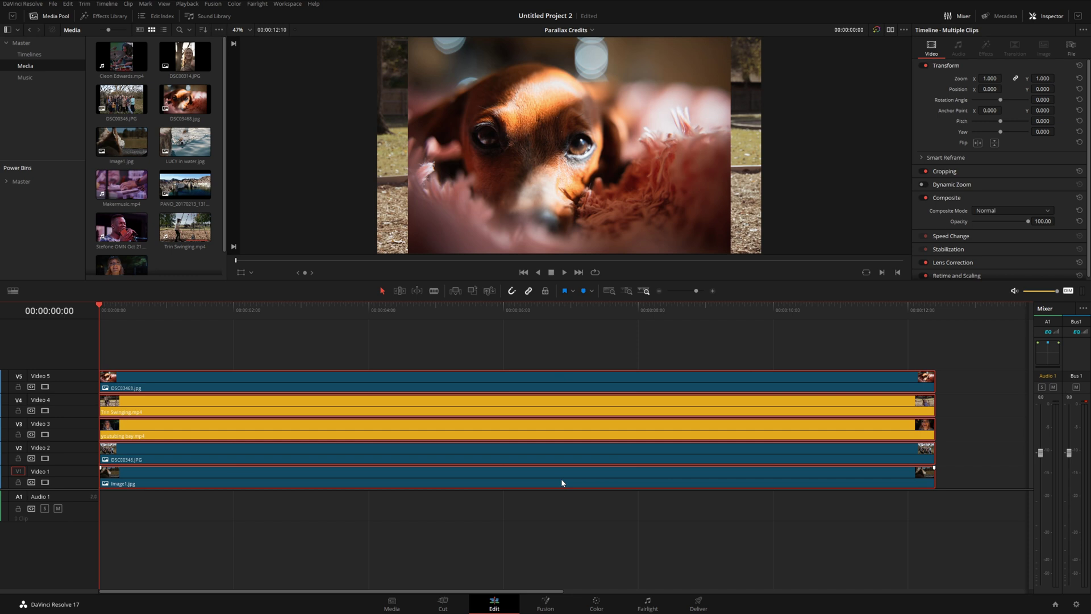
right_click(562, 475)
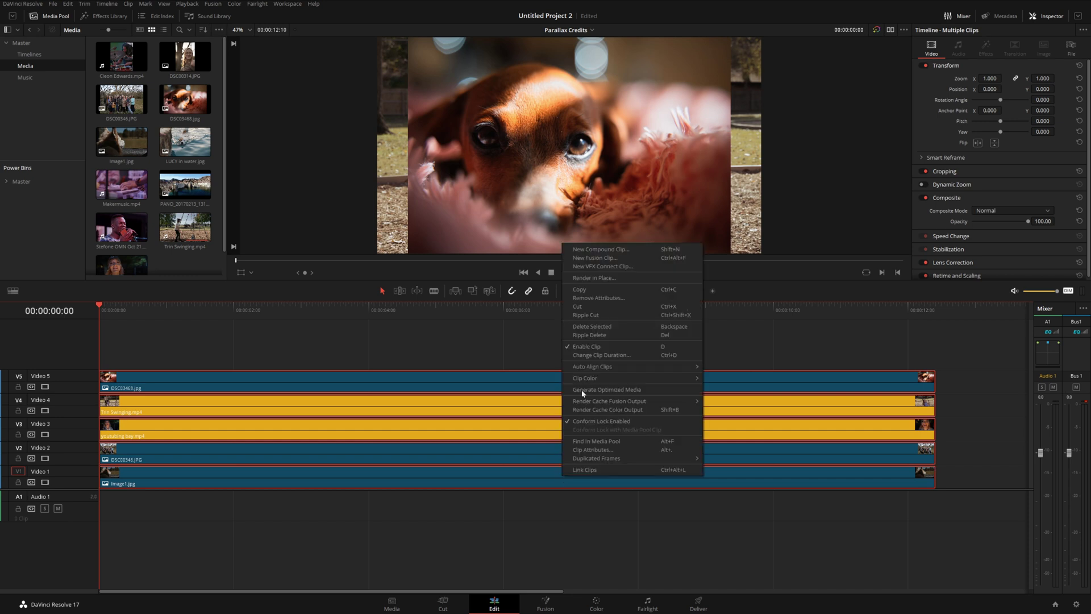
click(591, 258)
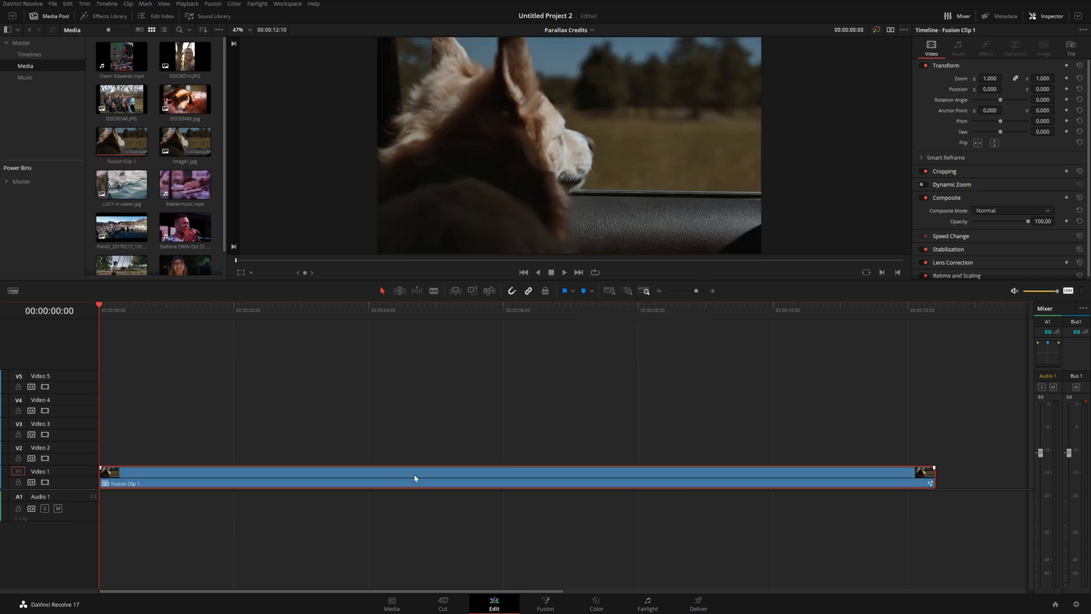
right_click(75, 432)
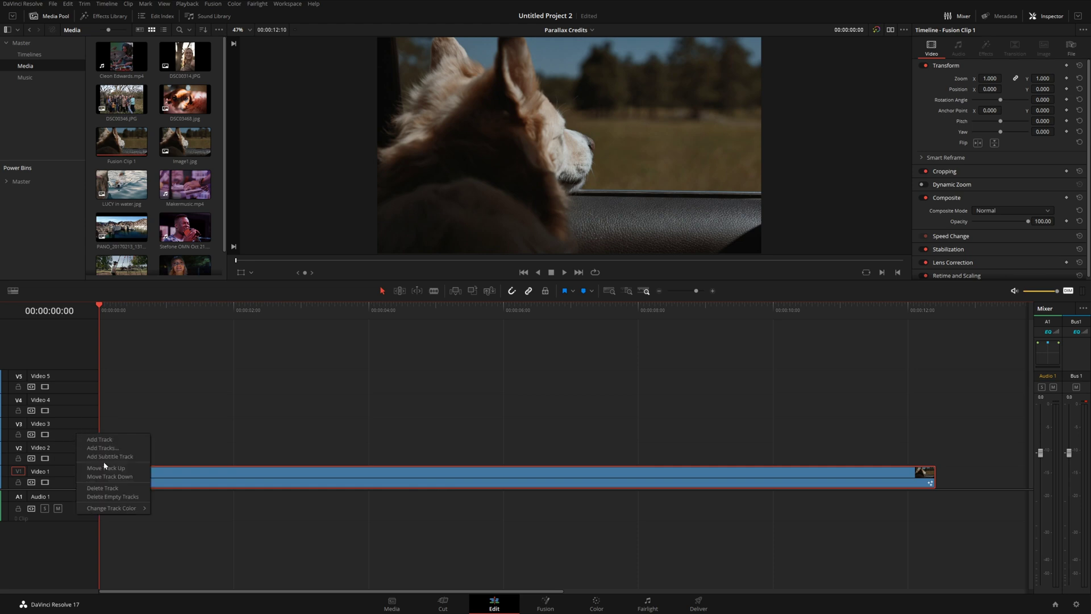
click(115, 497)
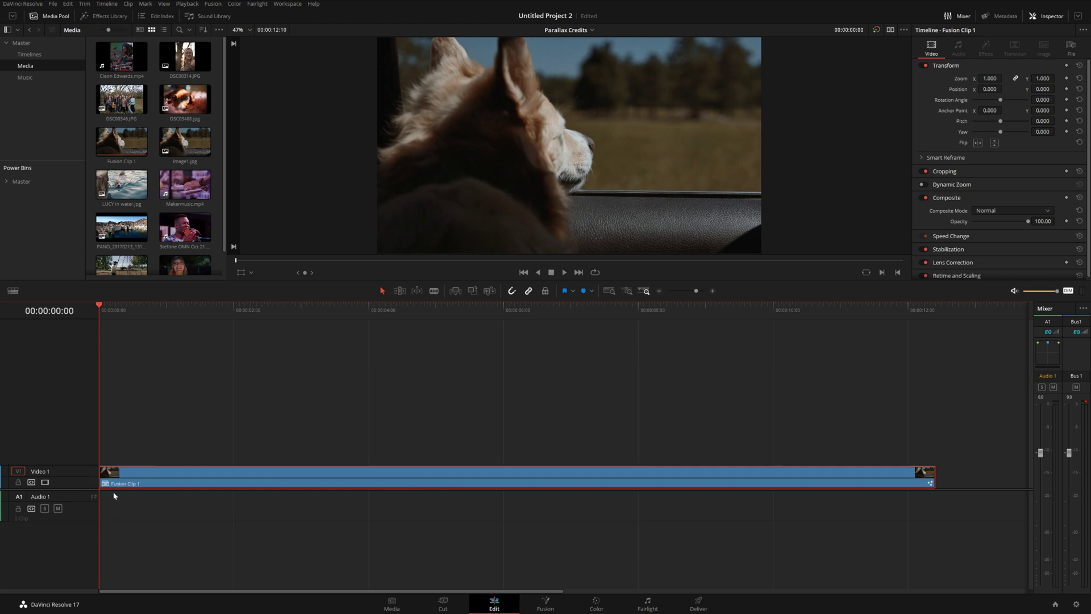
Open the clip in Fusion, delete the four Merge nodes and disconnect MediaIn1 from MediaOut1
click(539, 607)
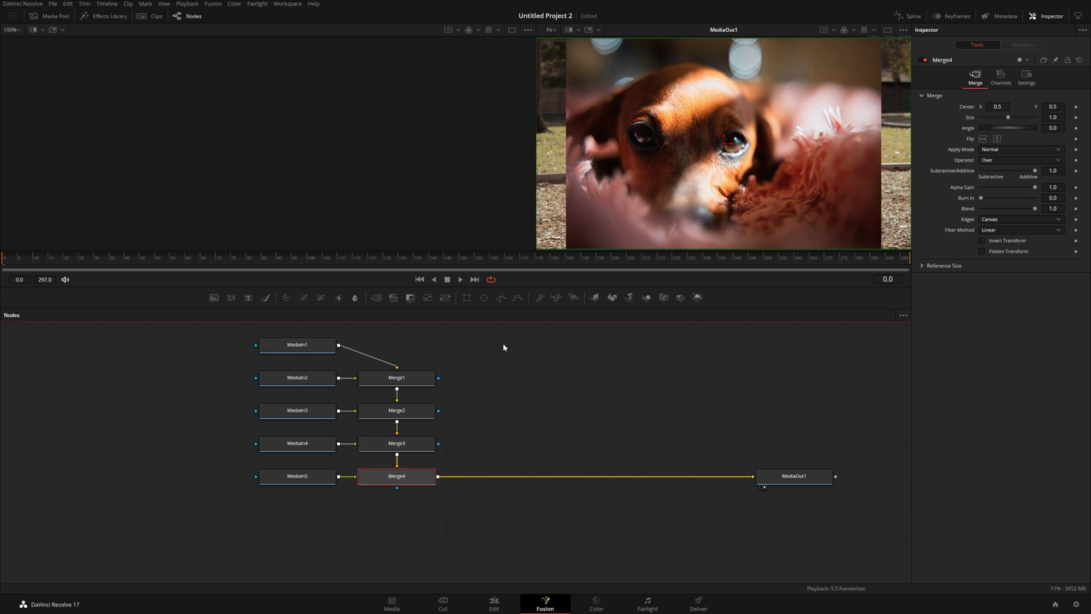
drag(489, 350, 393, 491)
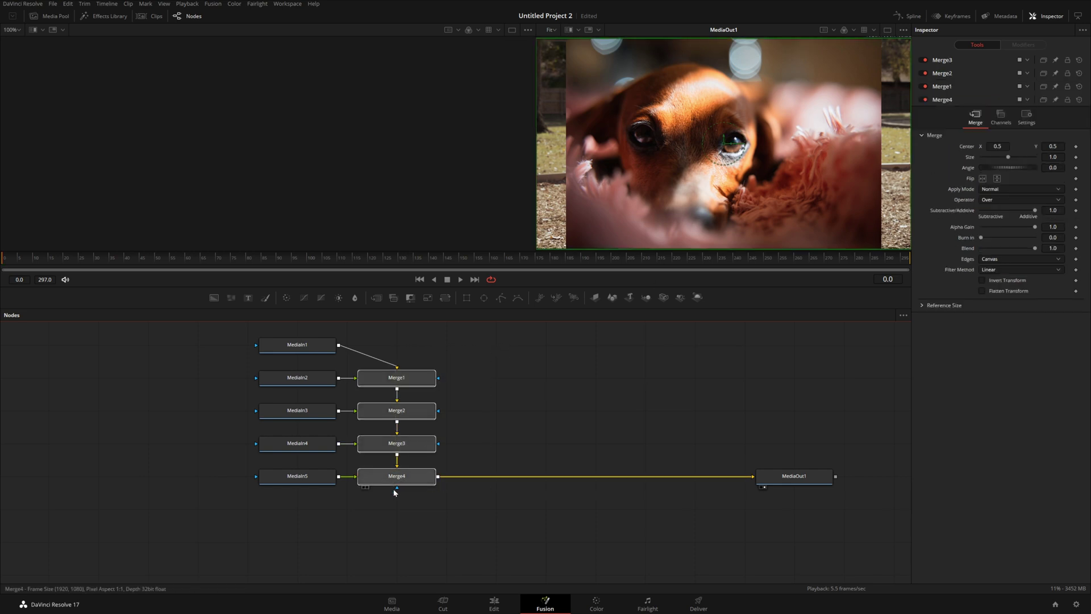
key(Delete)
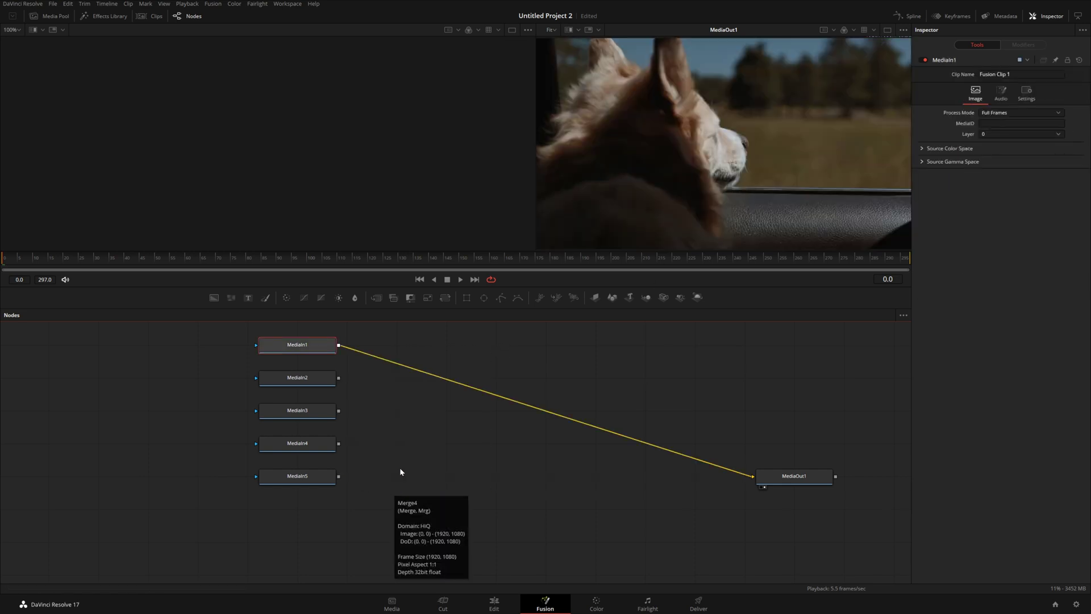
click(402, 368)
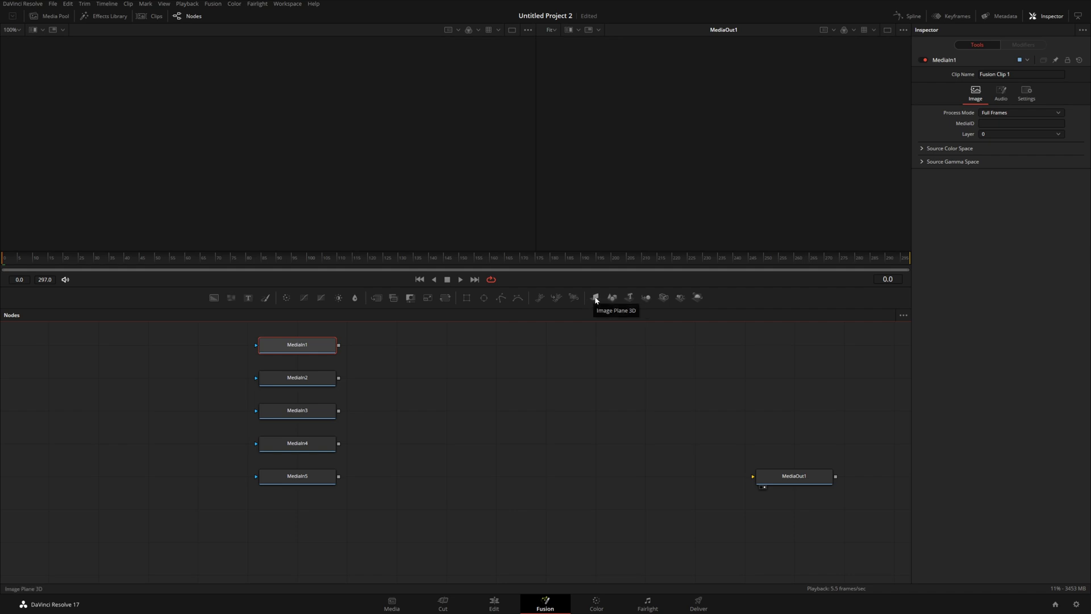
Feed MediaIn1 into a new Image Plane 3D node and connect that to a new Merge 3D node shown in the empty viewer
drag(597, 300, 410, 351)
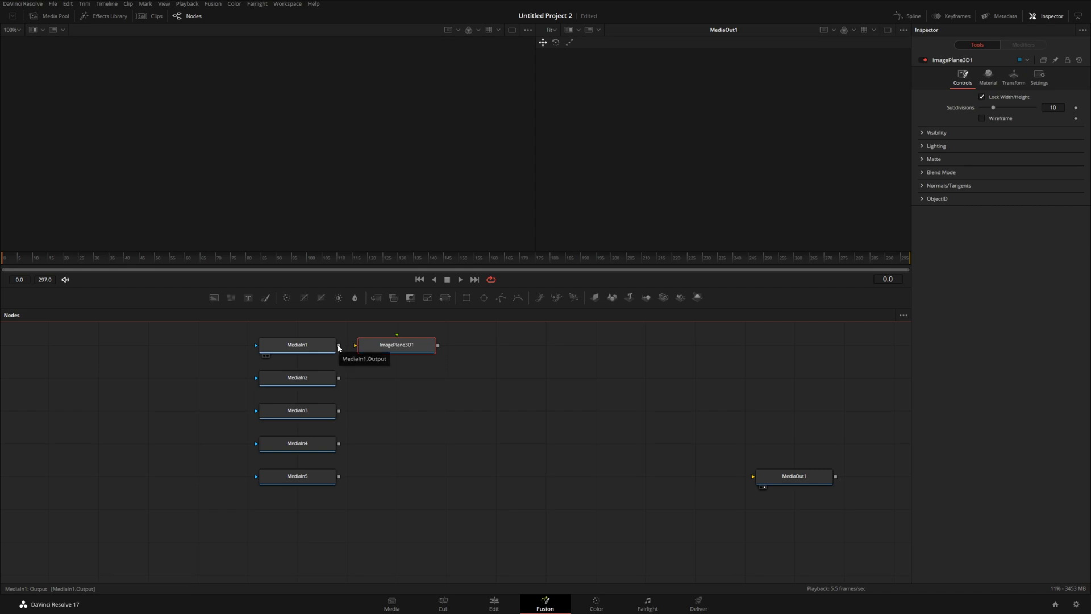
drag(340, 346, 386, 349)
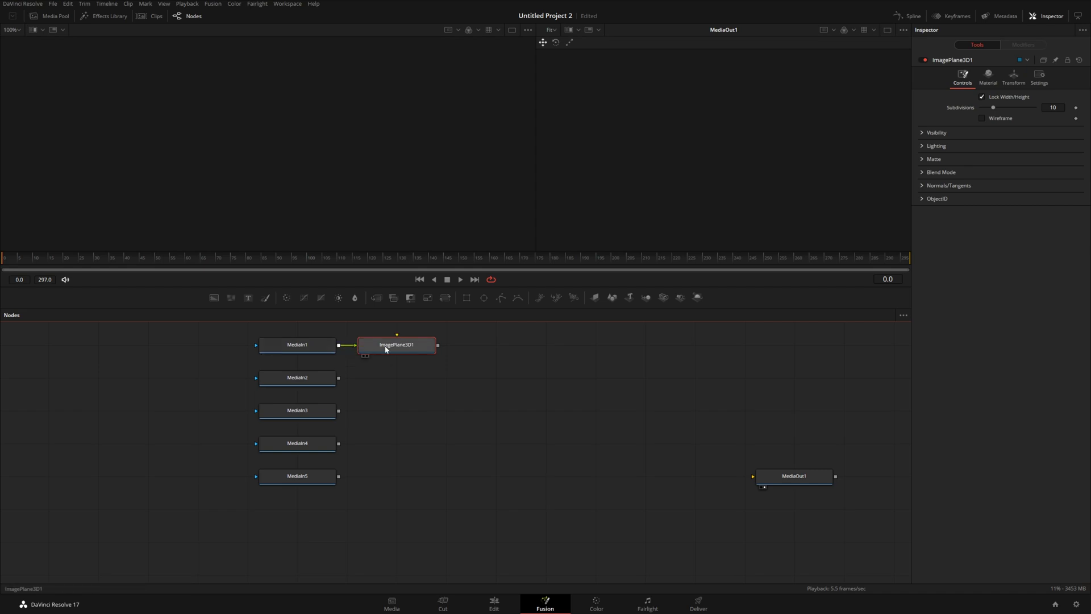
click(481, 359)
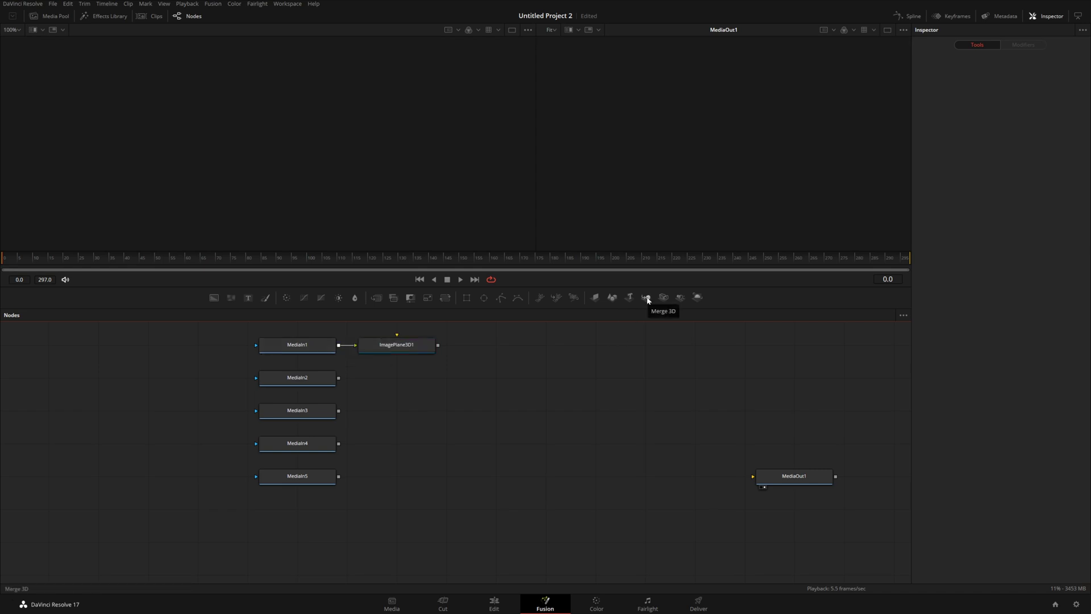
drag(648, 300, 564, 407)
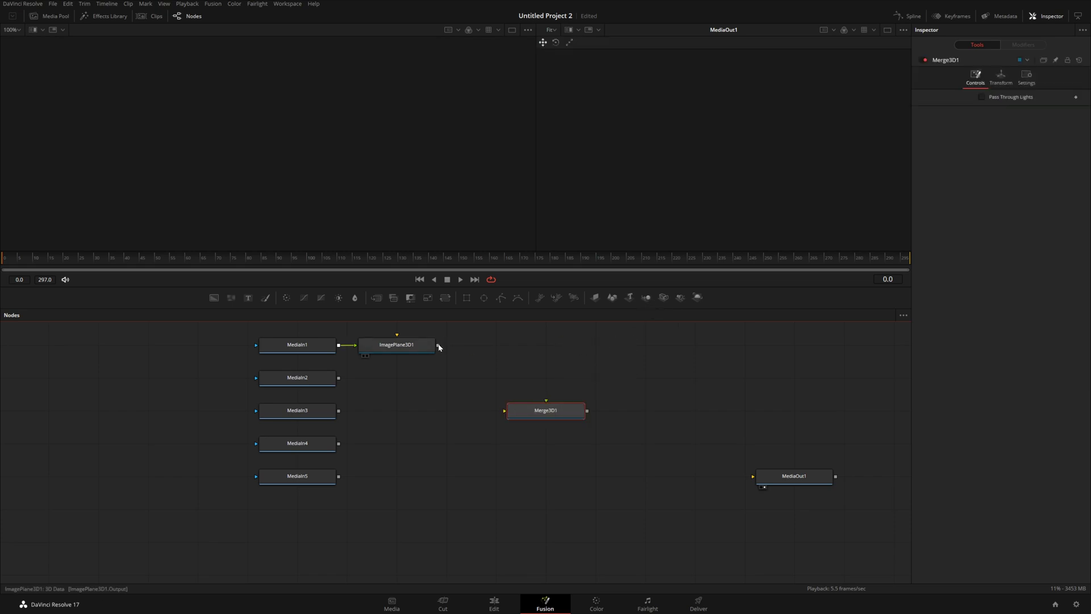
drag(439, 348, 363, 168)
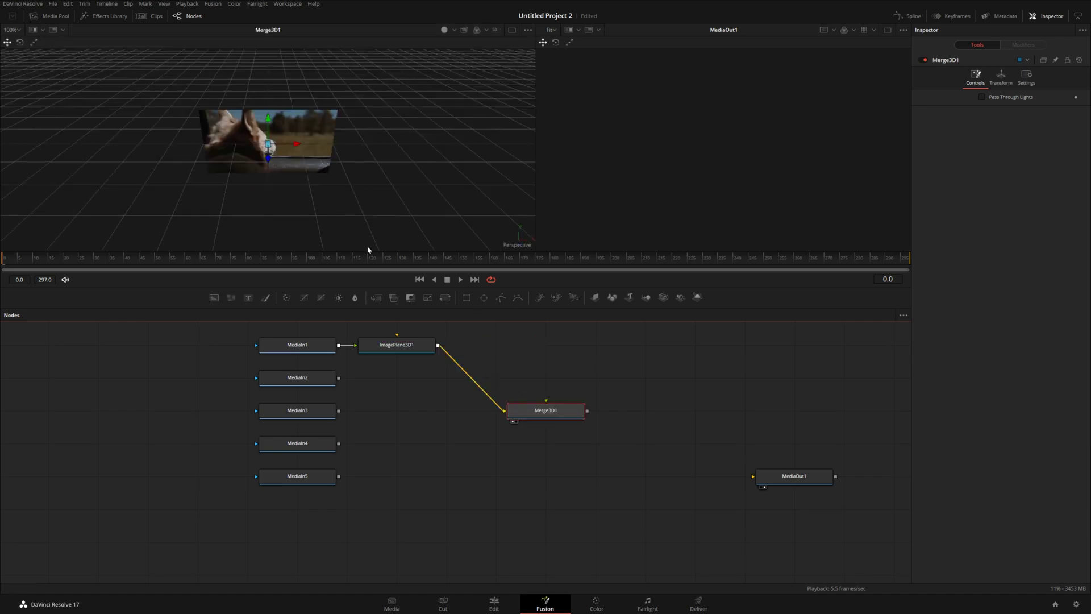
Add a Renderer 3D node and connect it between Merge3D1 and MediaOut1
click(696, 299)
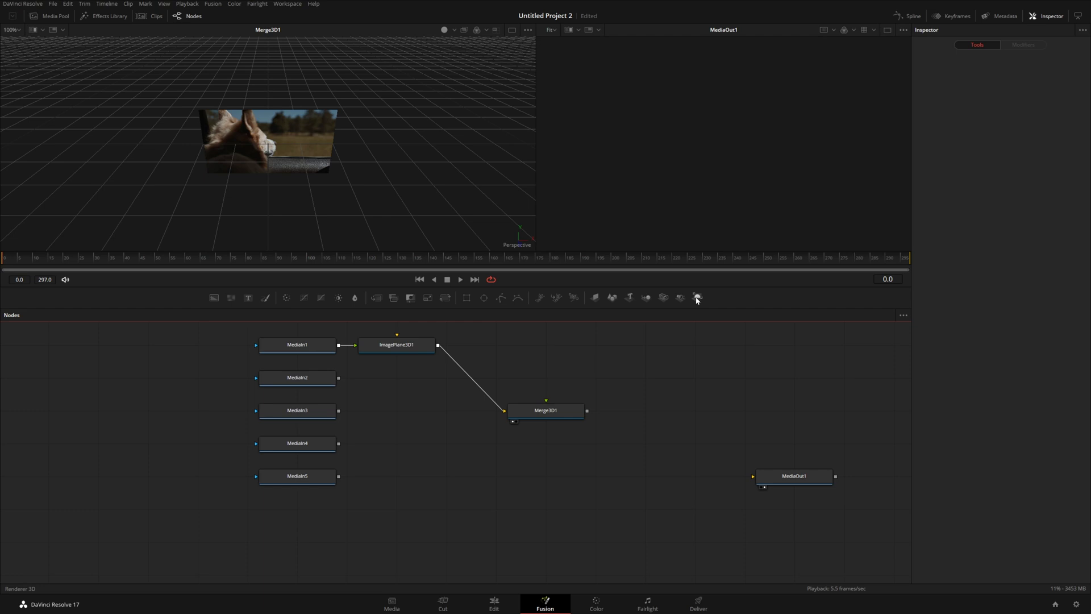
drag(698, 299, 793, 417)
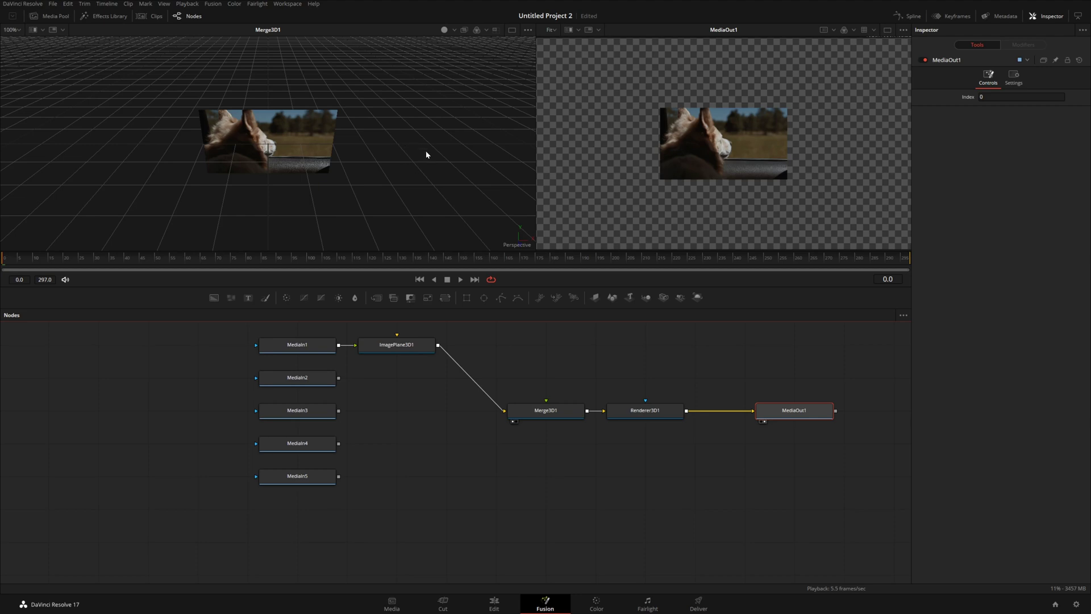
Disable receiving lighting in ImagePlane3D1's material and toggle lighting in the Merge3D1 viewer
drag(434, 167, 352, 227)
click(412, 349)
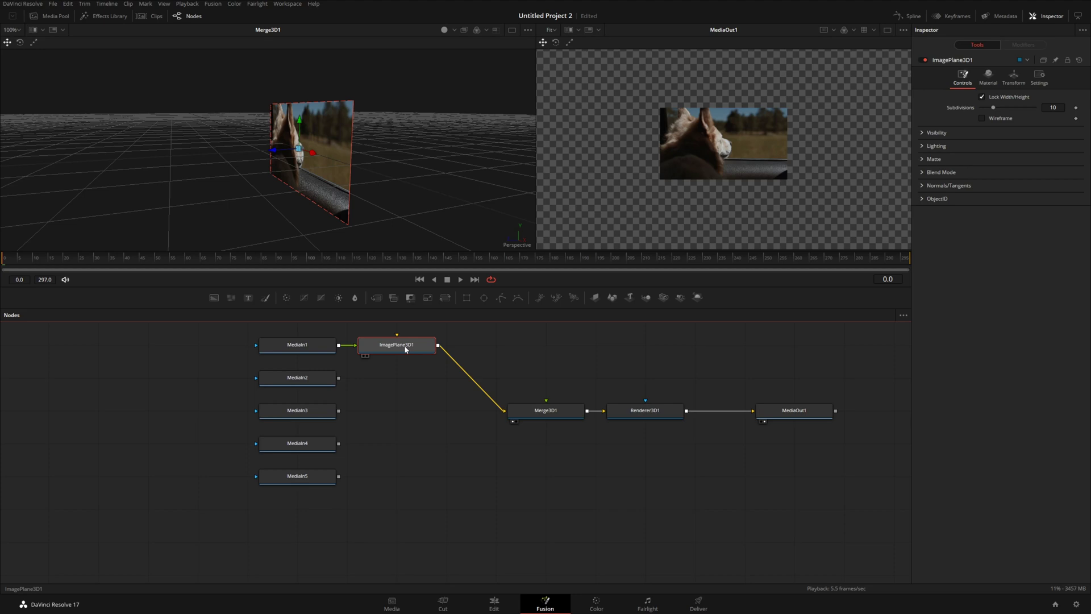
click(988, 78)
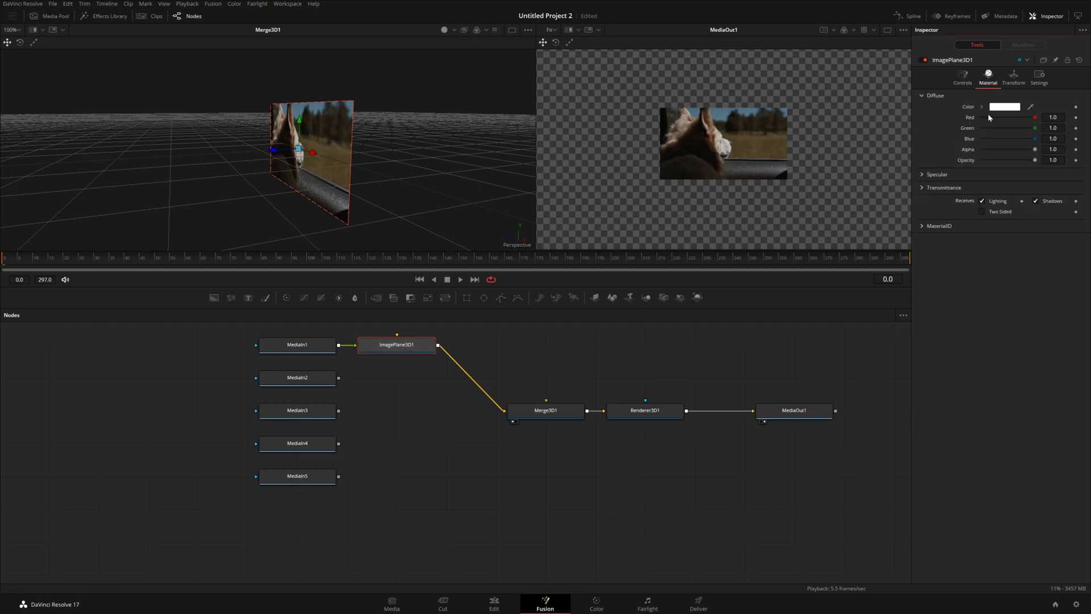
click(982, 201)
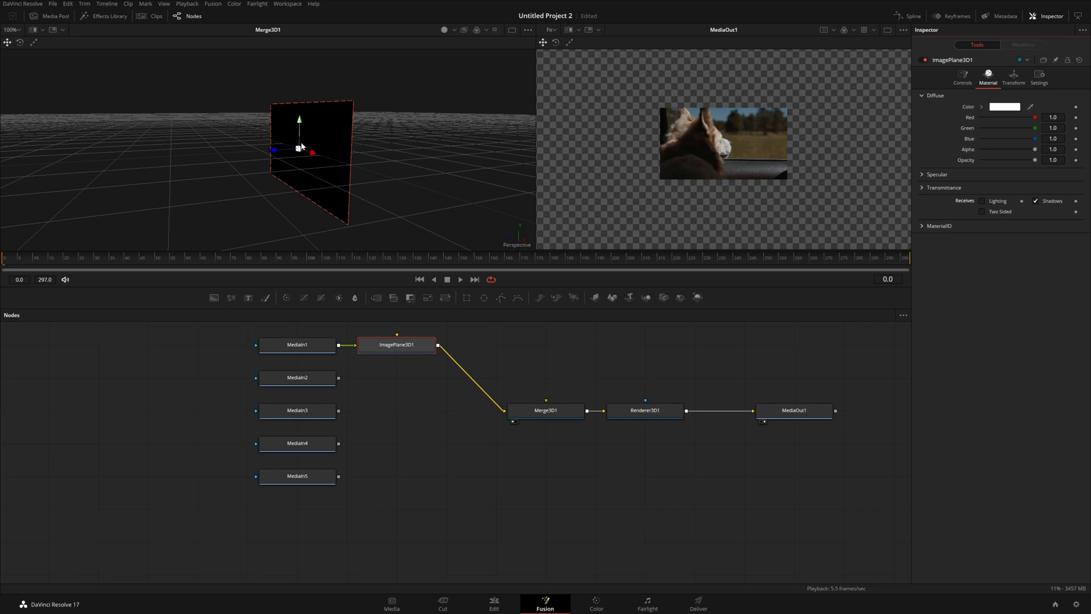
click(445, 32)
drag(319, 150, 385, 156)
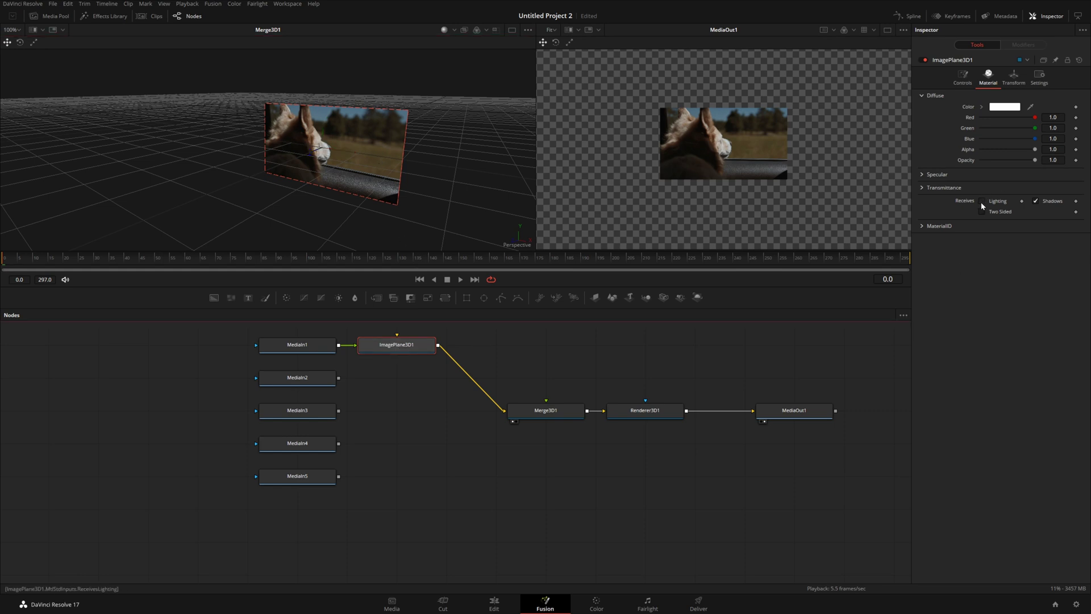
Paste copies of the ImagePlane3D1 node onto MediaIn2, MediaIn3, MediaIn4 and MediaIn5
click(307, 381)
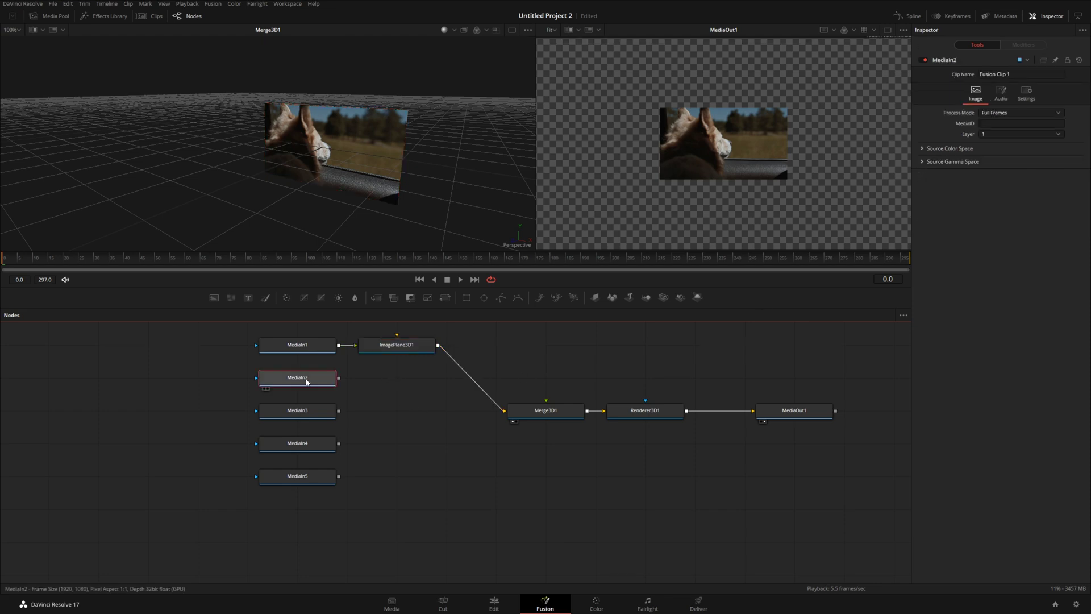
key(ctrl+v)
click(309, 414)
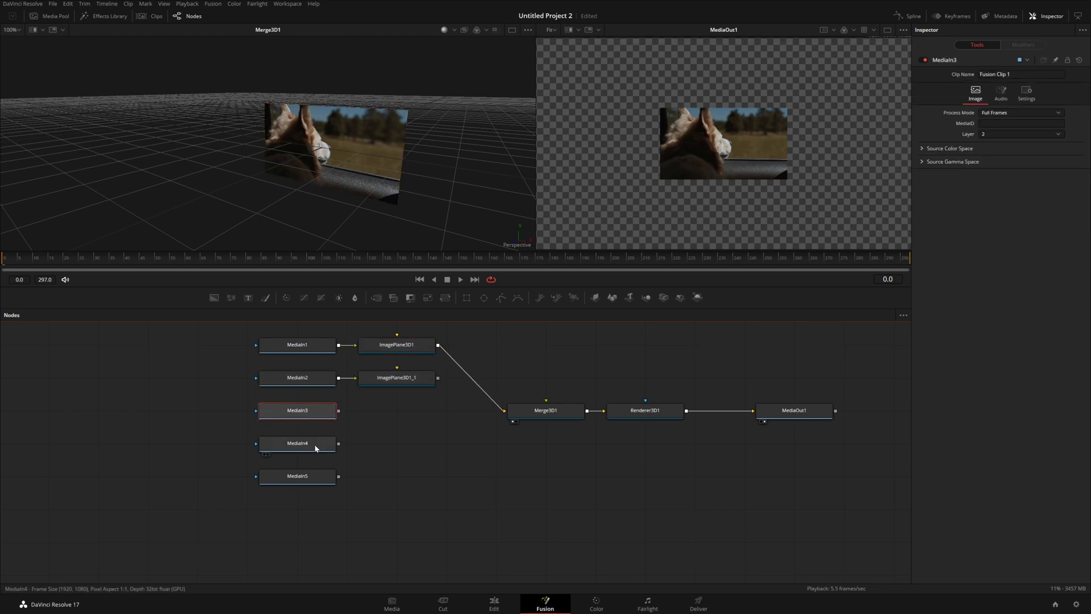
key(ctrl+v)
click(316, 449)
key(ctrl+v)
click(316, 479)
key(ctrl+v)
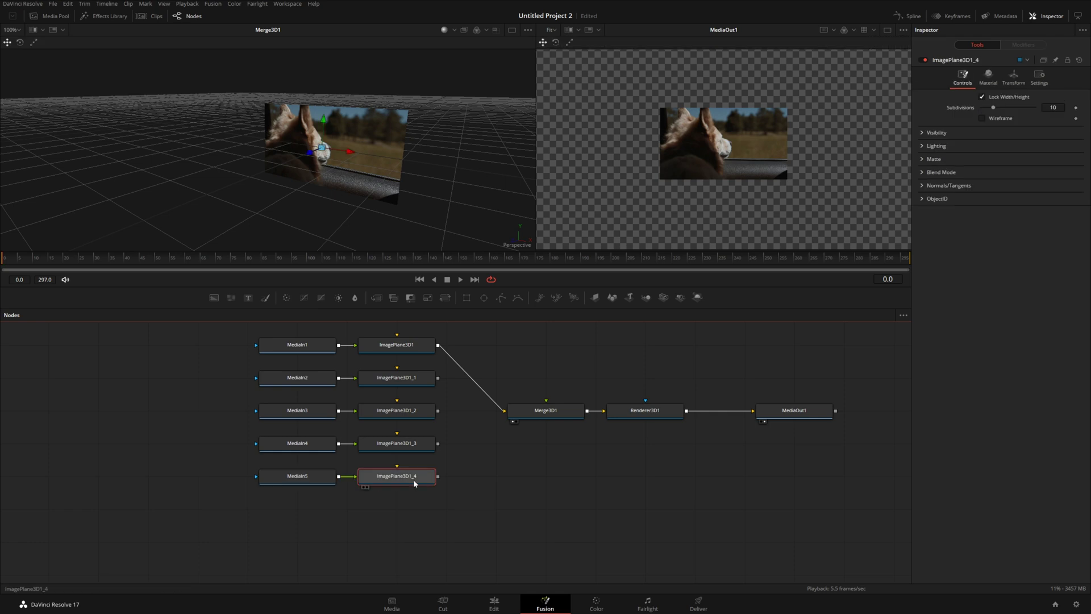
Connect the outputs of the four pasted image planes to Merge3D1
drag(437, 377, 537, 410)
drag(438, 412, 528, 410)
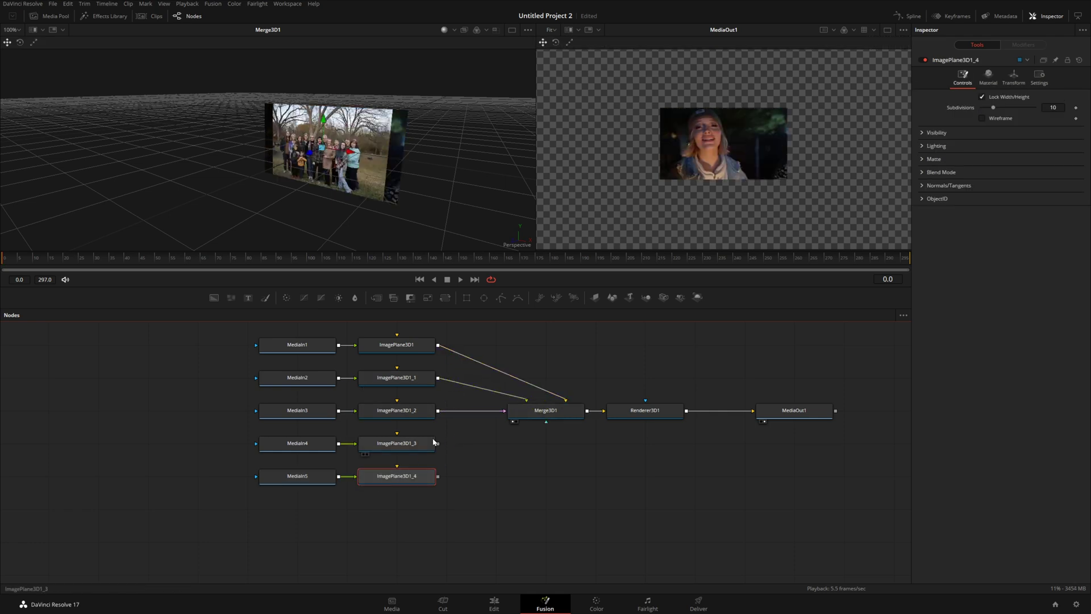
drag(439, 443, 527, 413)
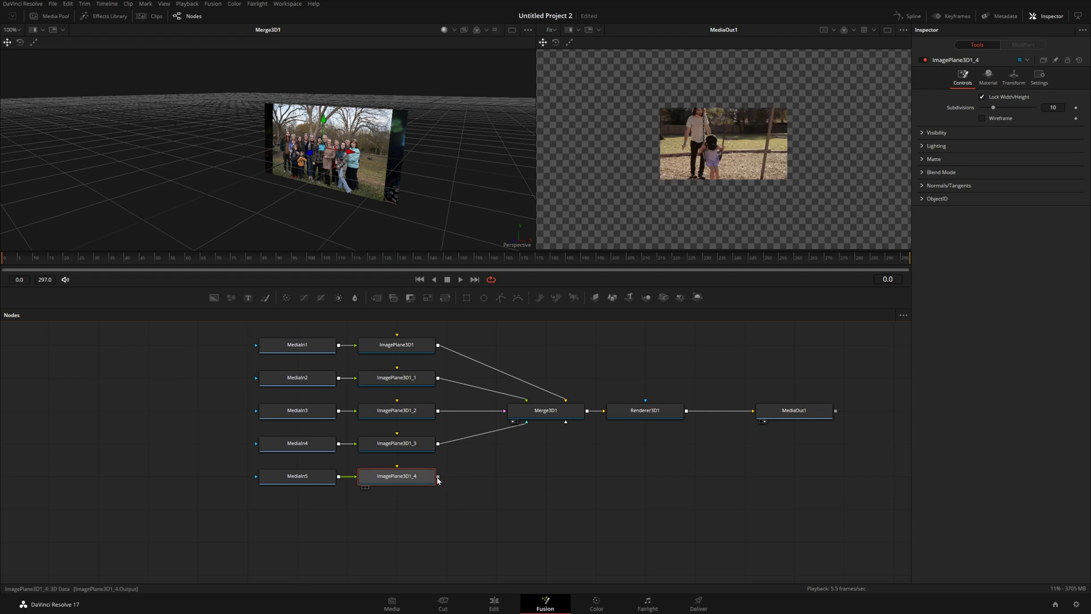
drag(437, 475, 538, 414)
Move ImagePlane3D1 up so it sits above the other image planes in the 3D scene
drag(408, 158, 307, 142)
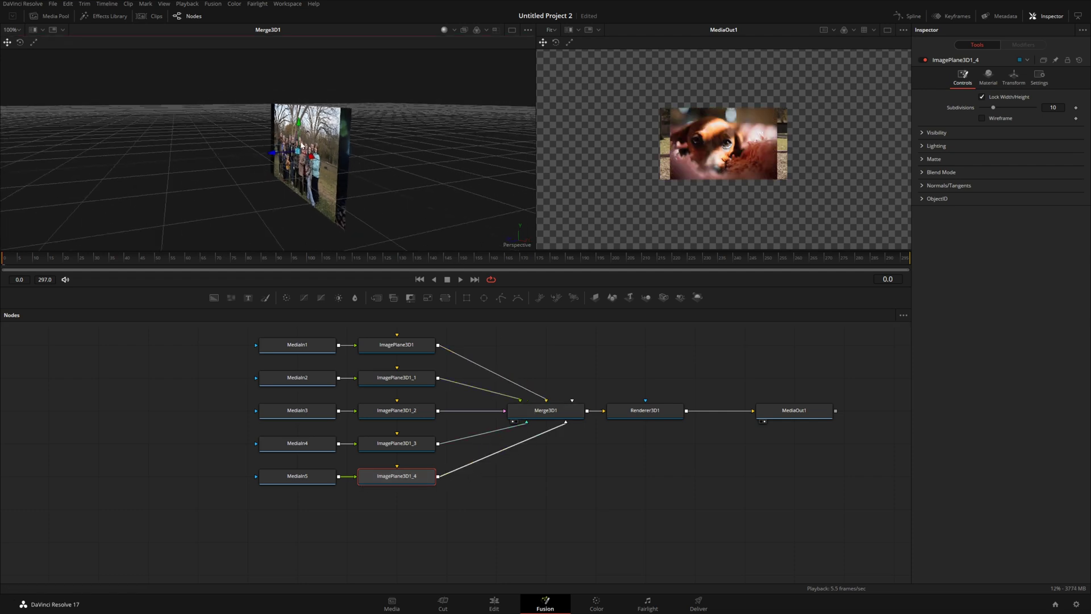
click(428, 349)
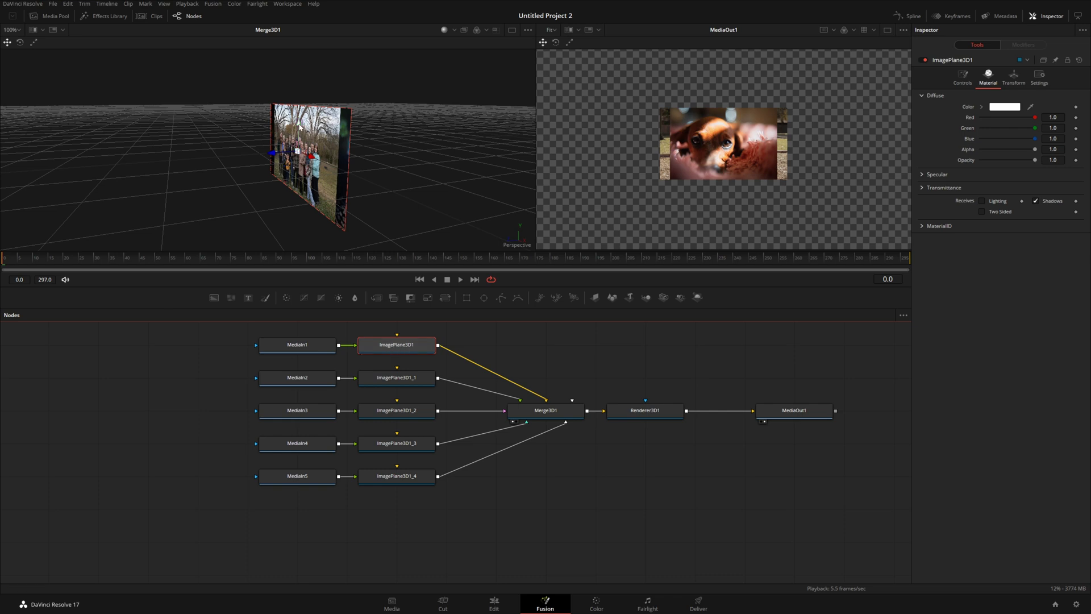
drag(300, 126, 305, 49)
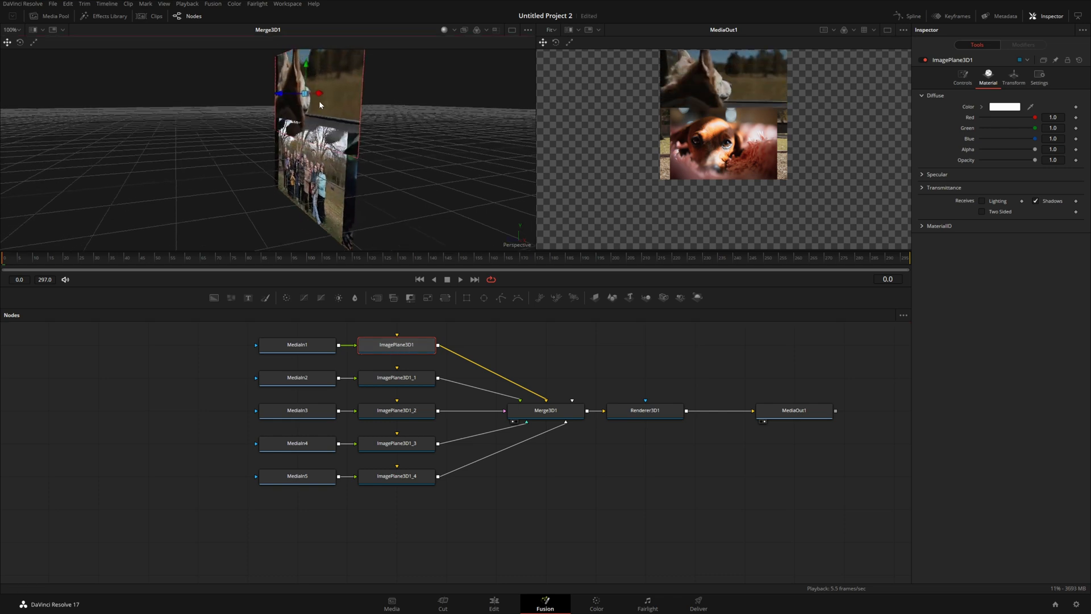
drag(319, 102, 366, 152)
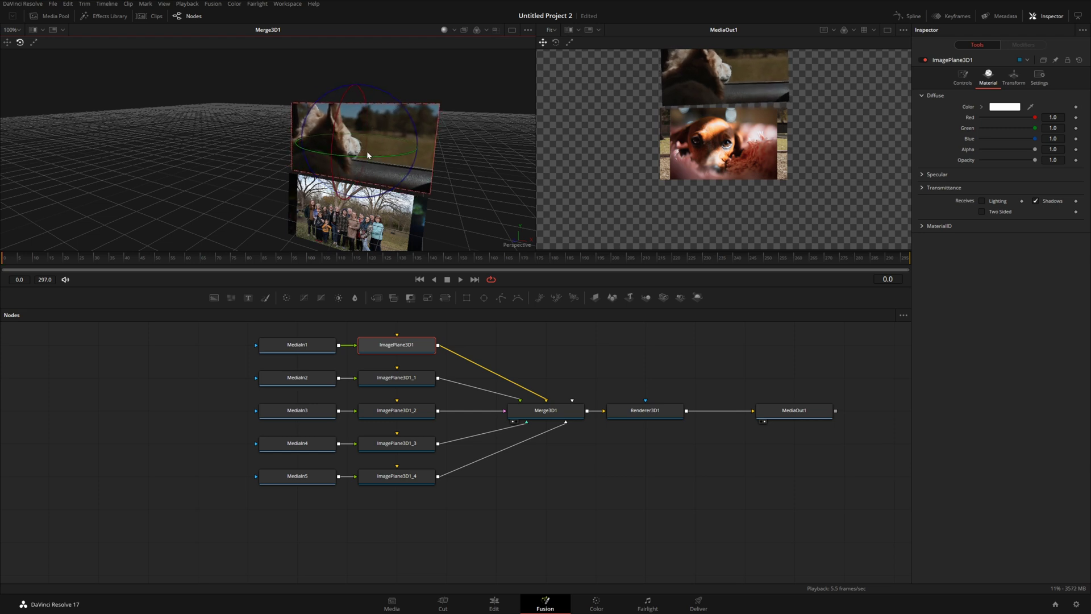
Tilt ImagePlane3D1 slightly and offset it in depth from the other image planes
mouse_move(406, 112)
mouse_down()
mouse_move(393, 96)
mouse_move(403, 119)
mouse_up()
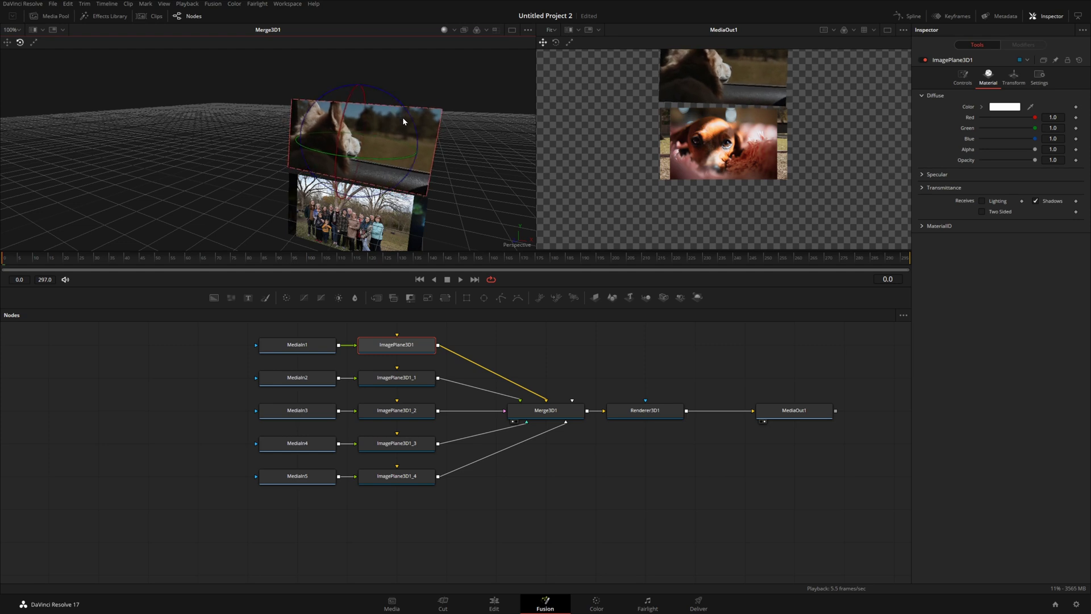
key(q)
drag(356, 115, 286, 148)
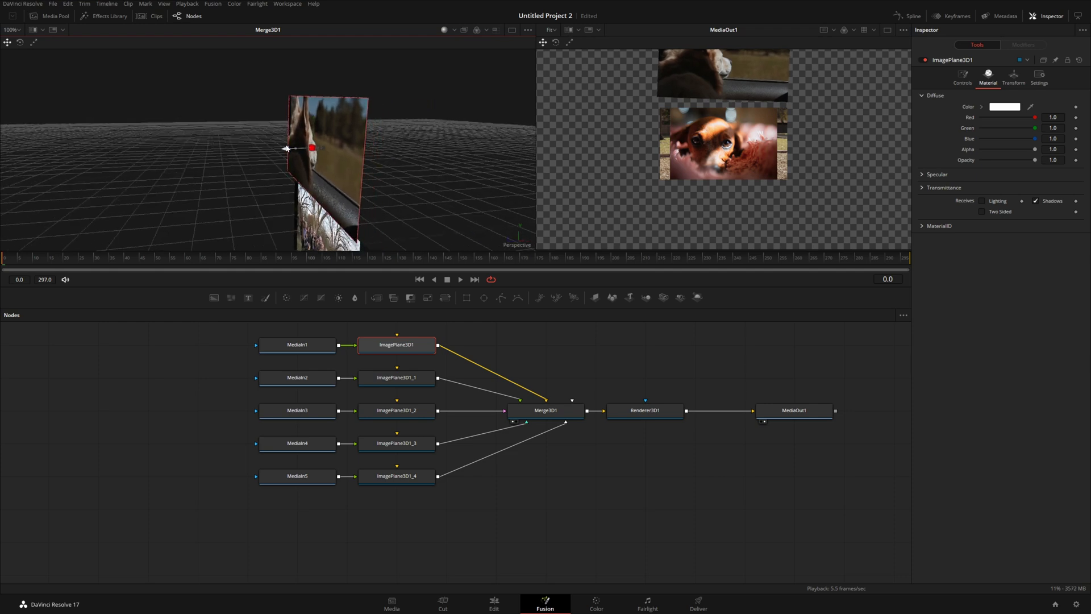
Position ImagePlane3D1_1 slightly higher beneath the raised plane, offset it in depth and give it a slight rotation
click(404, 379)
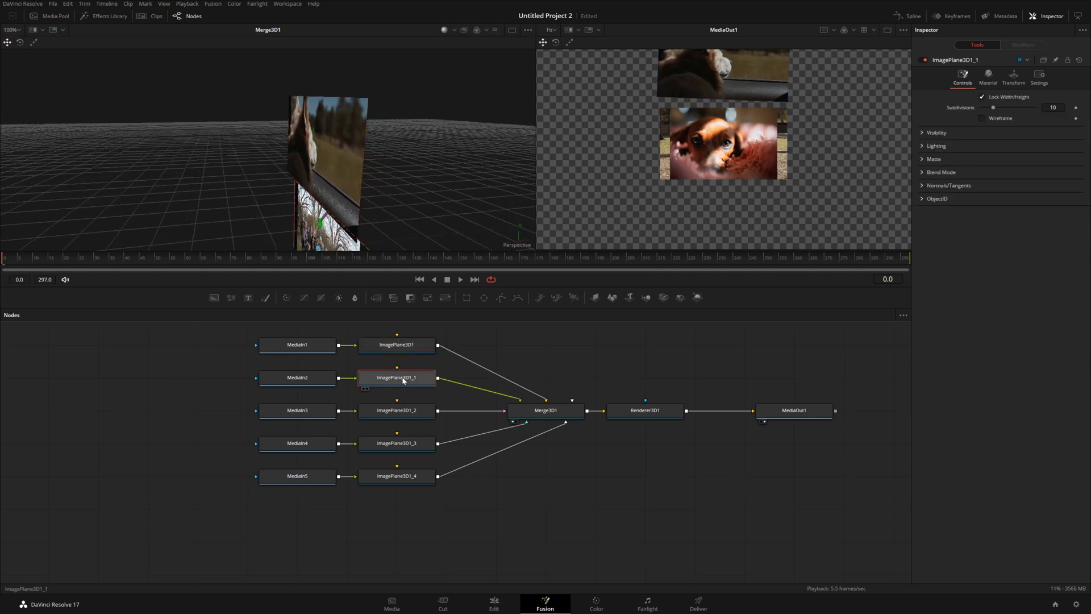
drag(378, 182, 286, 129)
drag(355, 138, 328, 130)
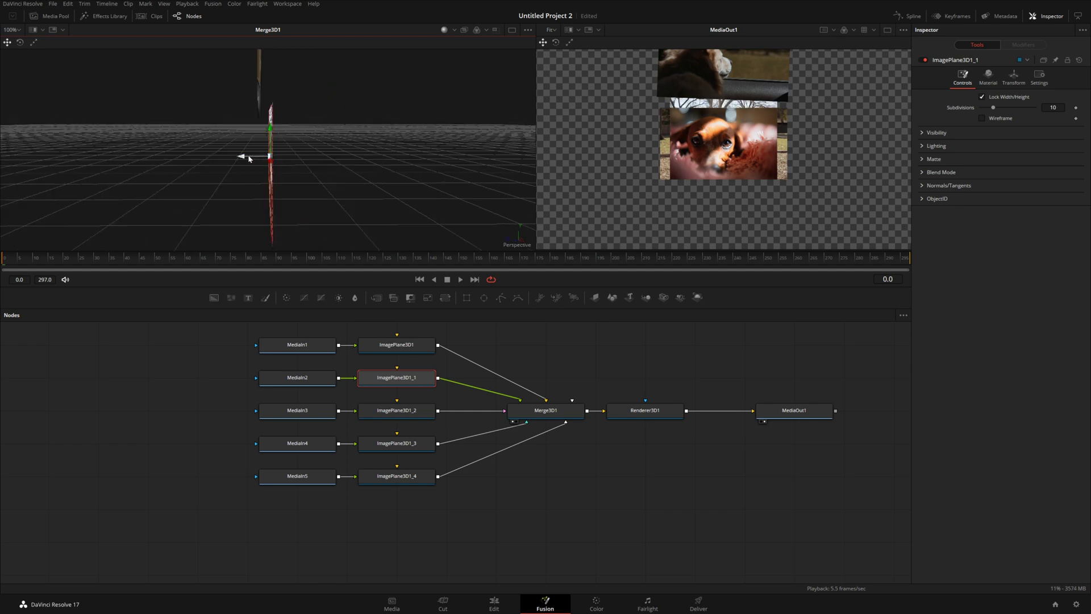
drag(275, 131, 369, 106)
key(w)
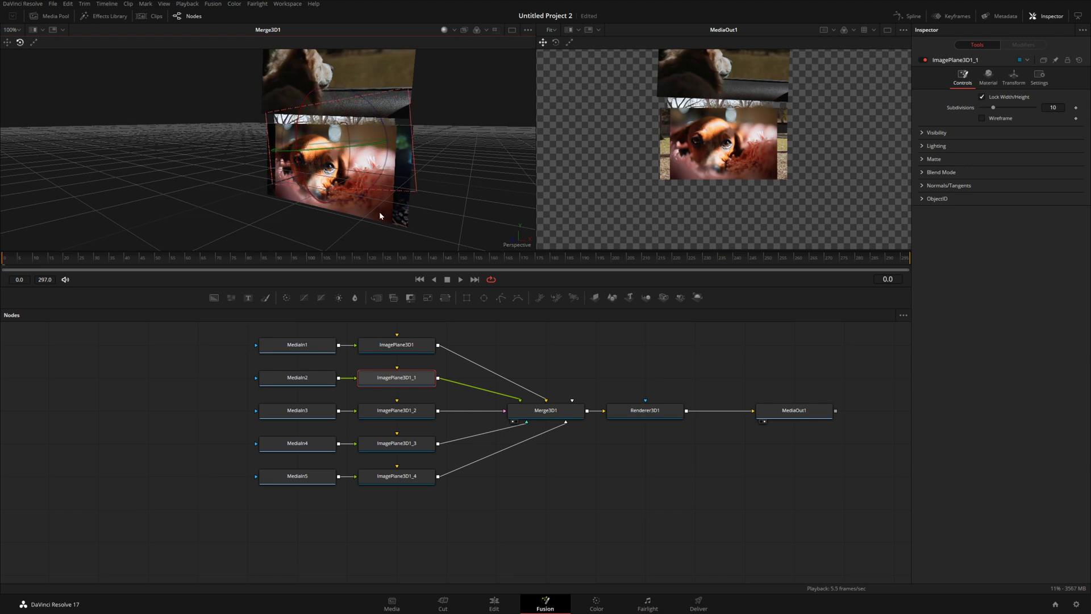
Move ImagePlane3D1_2 down below the remaining planes and bring it forward in the 3D scene
click(413, 407)
drag(336, 145, 312, 183)
drag(340, 157, 309, 173)
drag(372, 148, 392, 212)
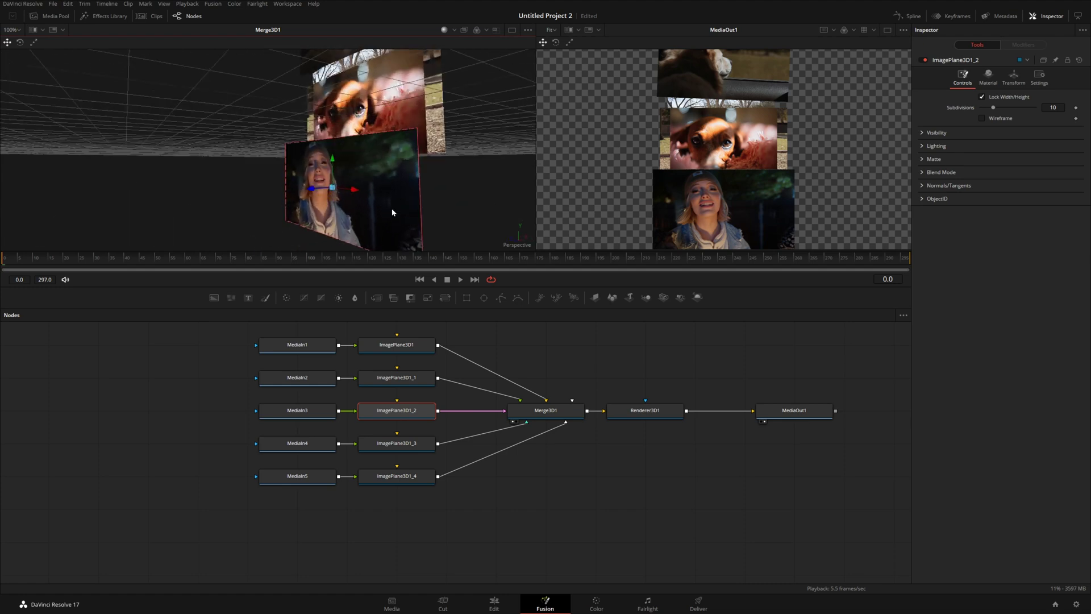
Move ImagePlane3D1_3 down to the lowest position in the 3D stack and place ImagePlane3D1_4 between it and ImagePlane3D1_2
click(393, 441)
drag(355, 83, 358, 238)
drag(454, 181, 333, 271)
scroll(360, 163, down, 2)
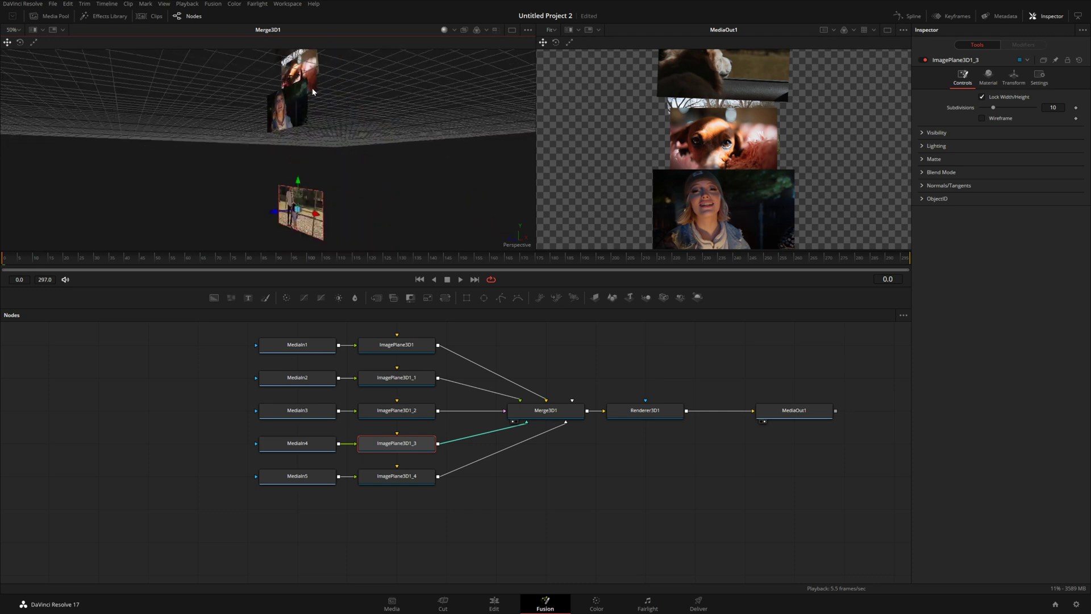
click(397, 477)
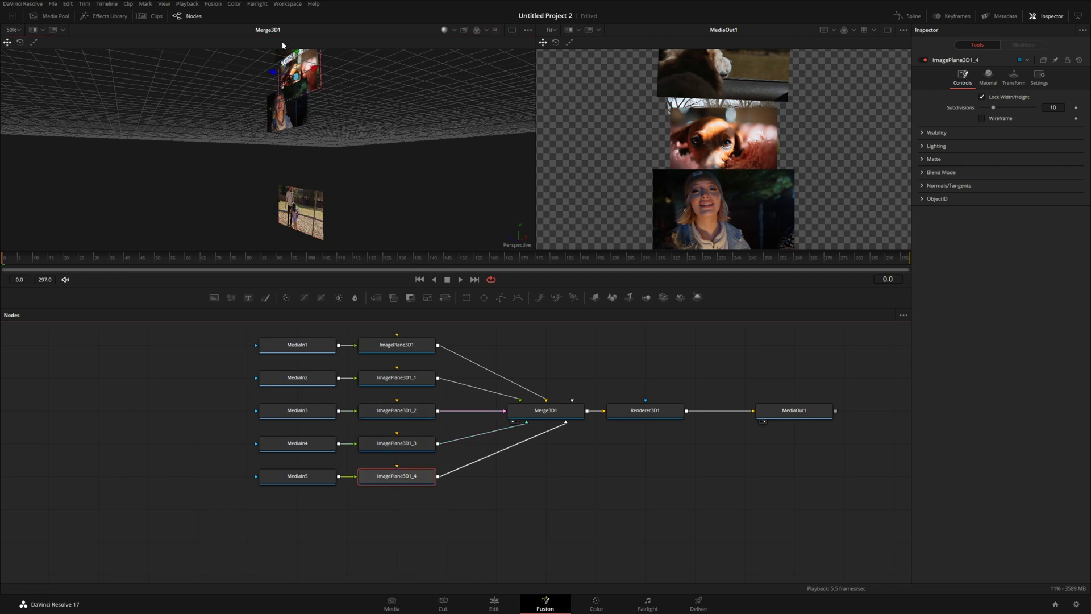
drag(297, 55, 329, 138)
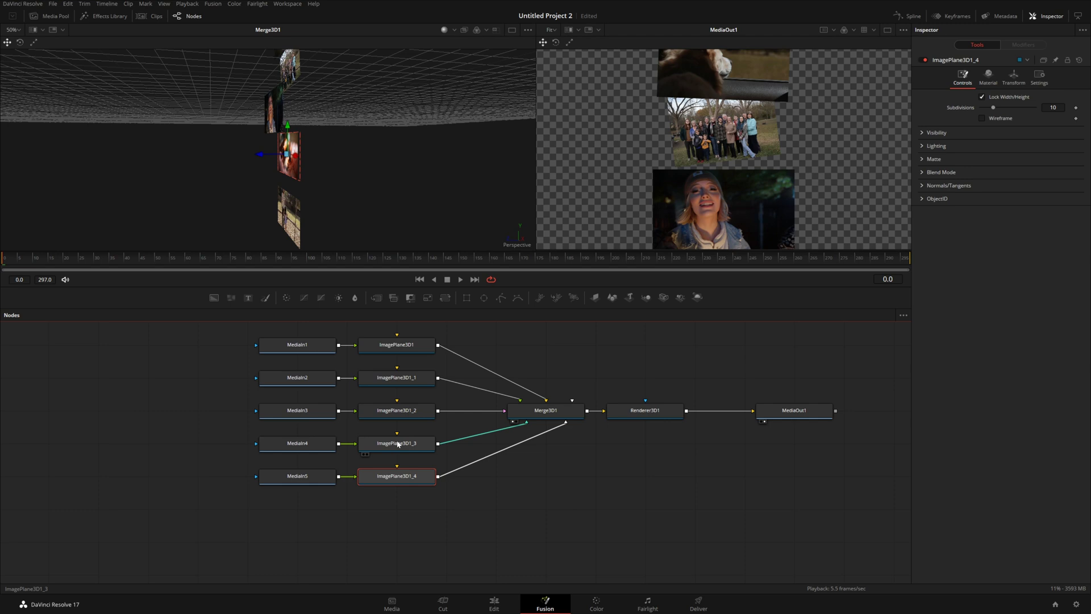
Bring ImagePlane3D1_3 forward in depth from the plane above it and check the depth spacing of the stack
click(398, 444)
drag(288, 197, 246, 192)
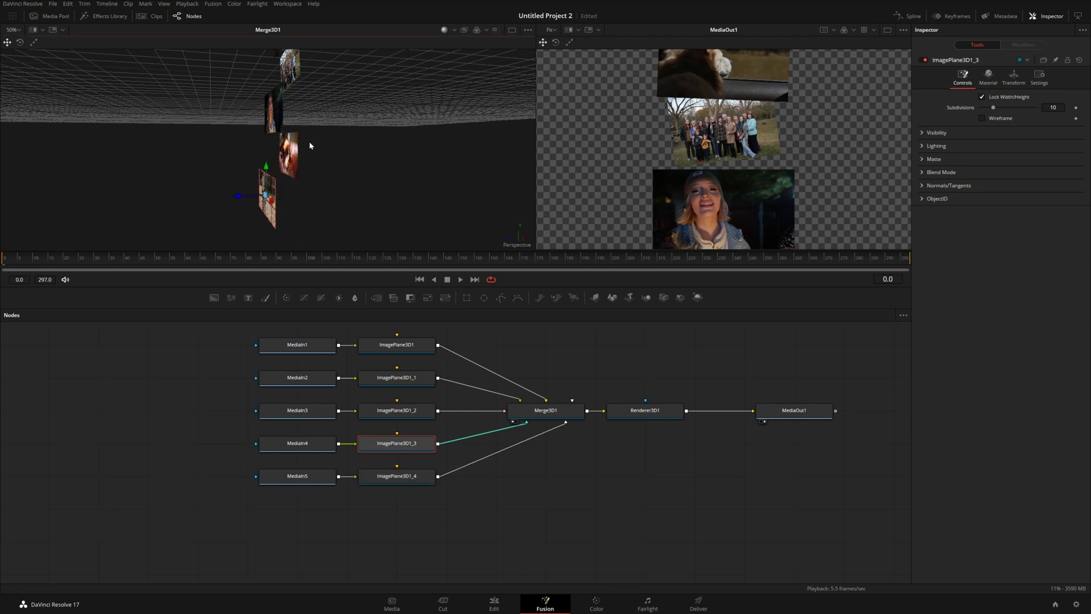
drag(308, 143, 279, 99)
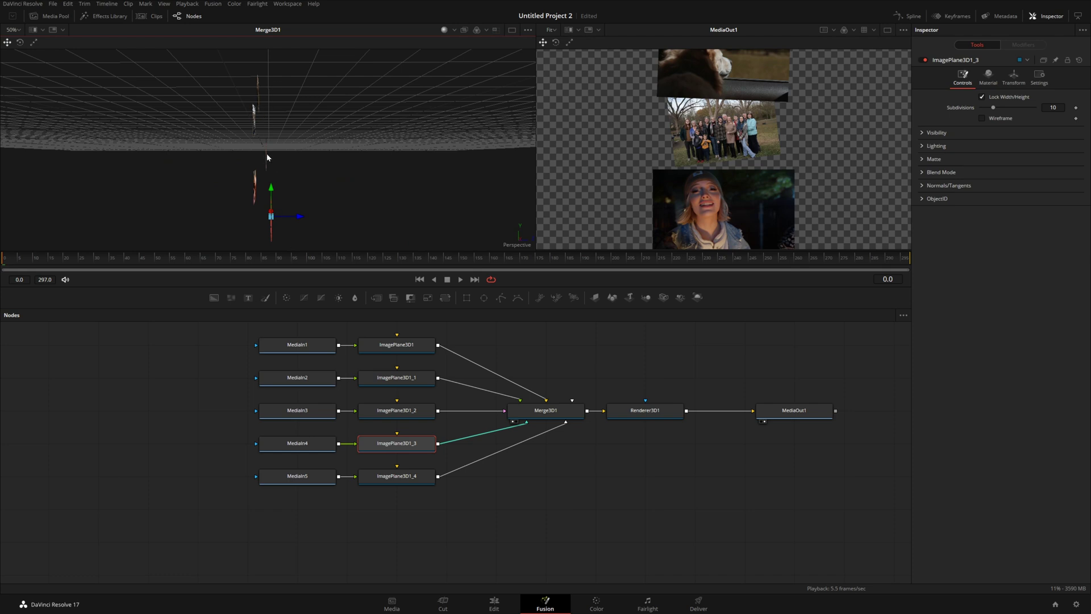
drag(301, 134, 125, 76)
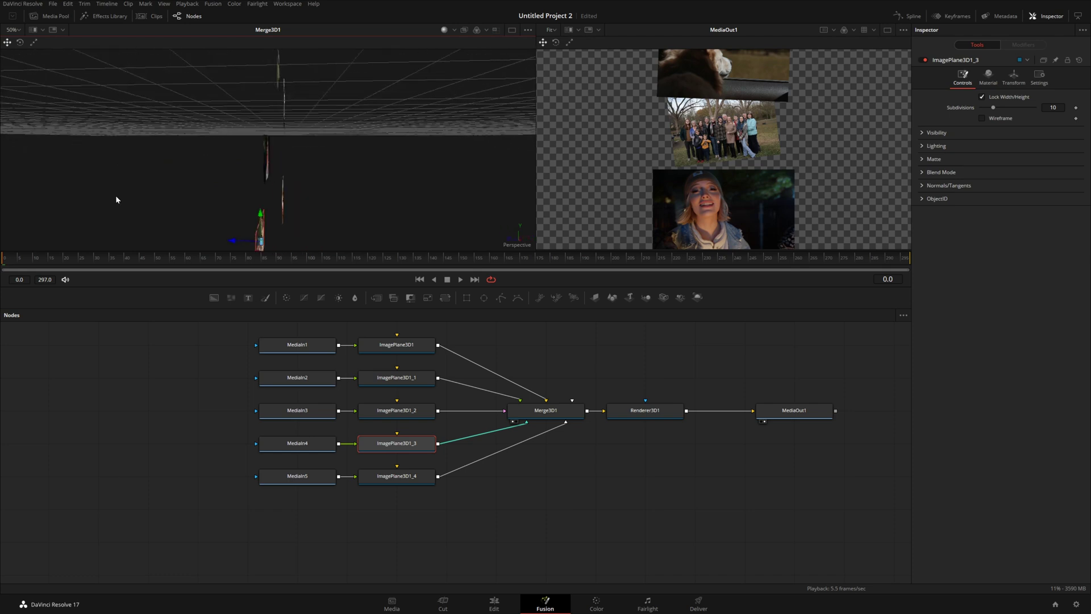
drag(116, 199, 262, 183)
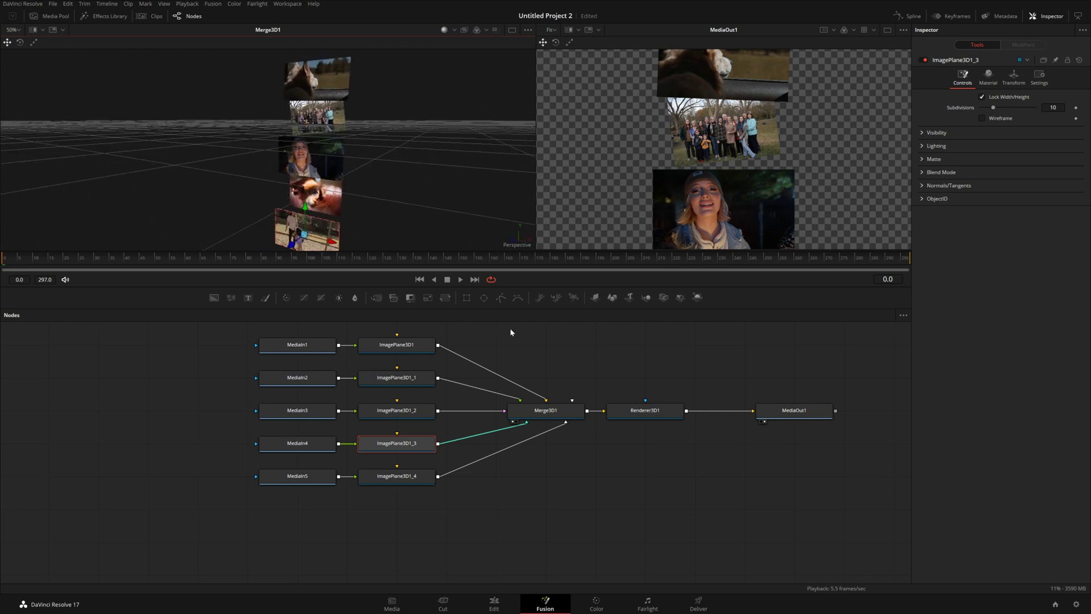
Add a 3D camera connected to Merge3D1, pull it back in front of the image planes and lower it slightly
drag(664, 303, 558, 411)
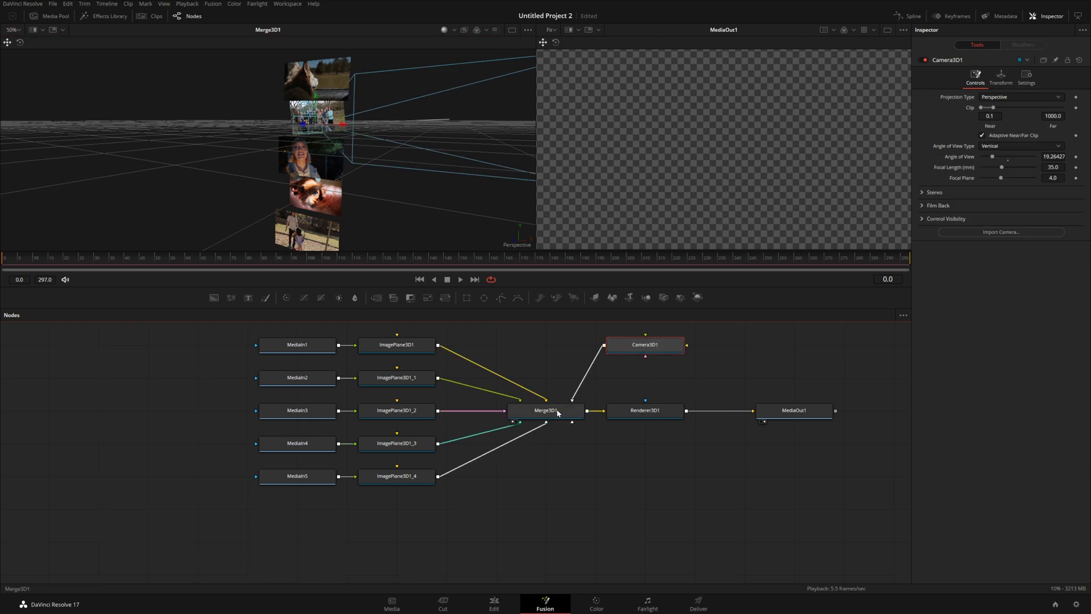
drag(380, 134, 315, 121)
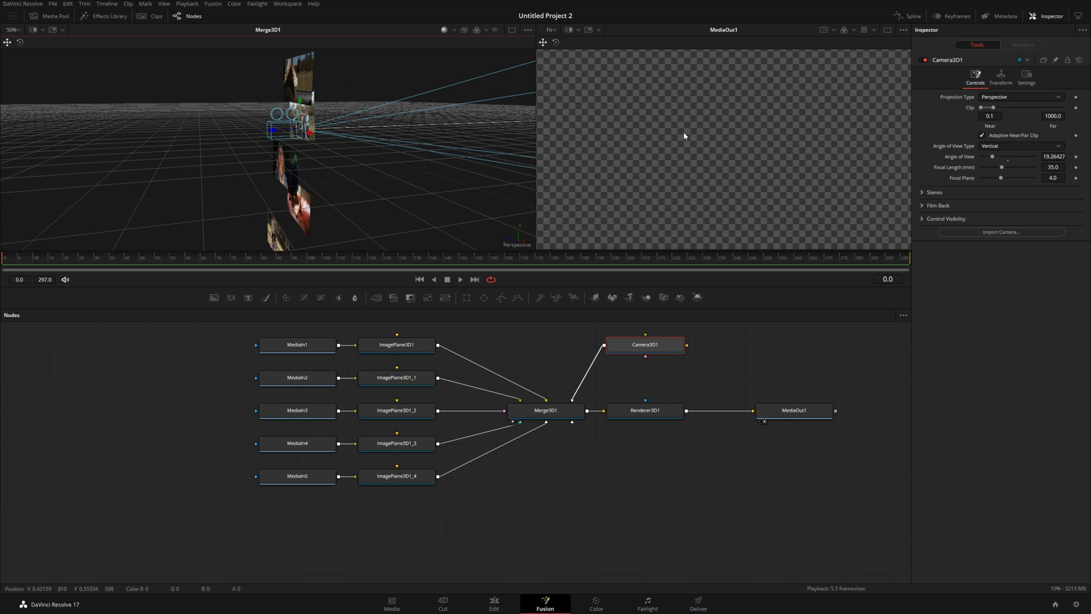
drag(273, 133, 59, 133)
drag(116, 137, 21, 171)
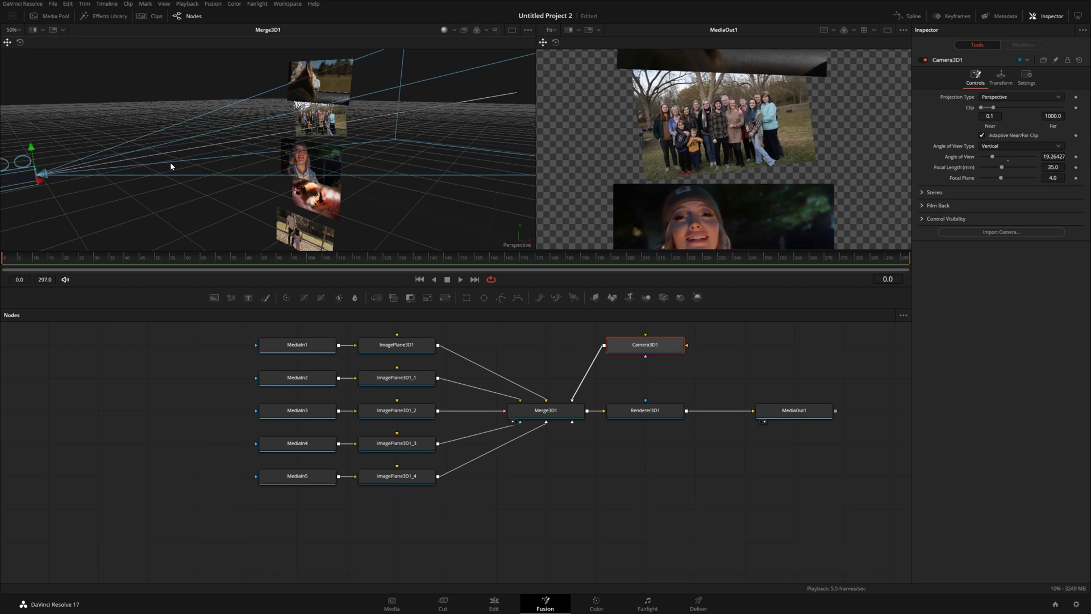
scroll(159, 168, down, 4)
mouse_move(208, 155)
mouse_down()
mouse_move(159, 160)
mouse_move(198, 124)
mouse_move(195, 108)
mouse_move(189, 149)
mouse_up()
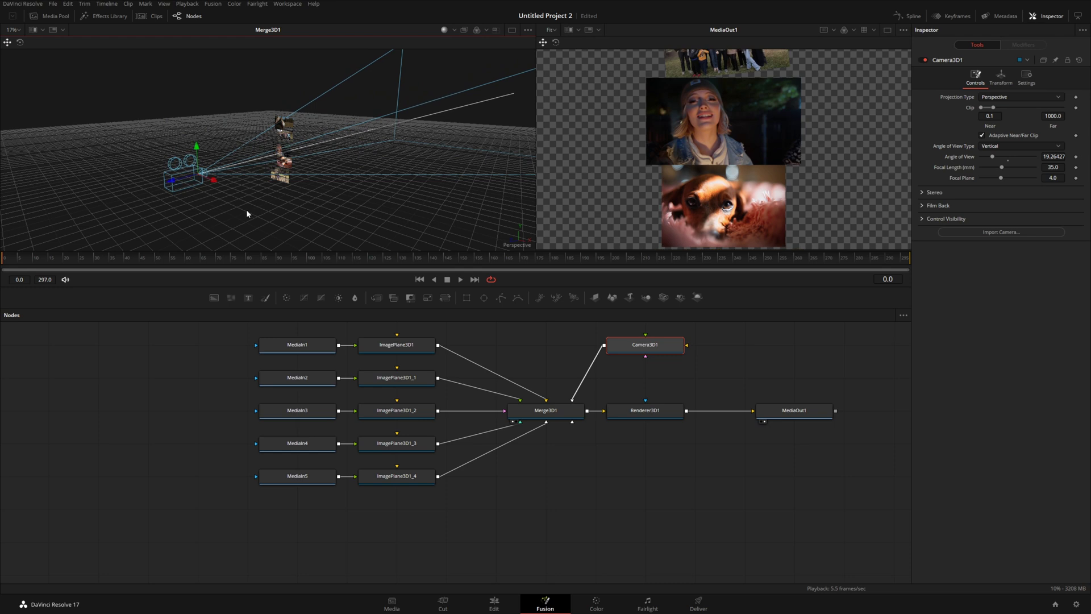
Bring ImagePlane3D1_2 slightly closer to the camera and raise the camera a little
click(396, 410)
drag(265, 158, 246, 150)
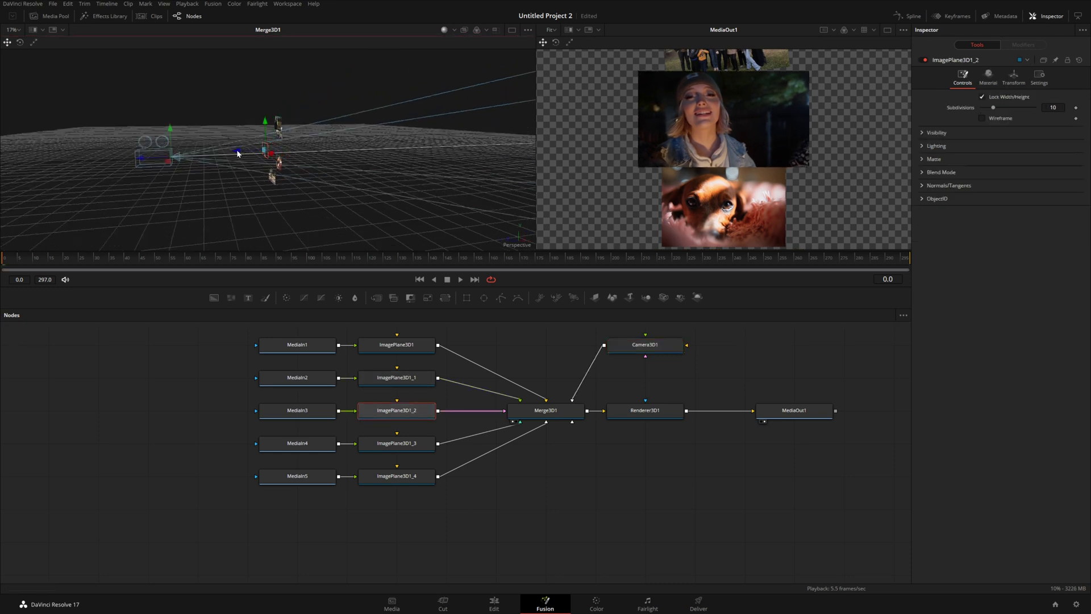
drag(144, 162, 170, 124)
Bring ImagePlane3D1_1 closer to the camera so the group photo fills more of the frame
click(411, 378)
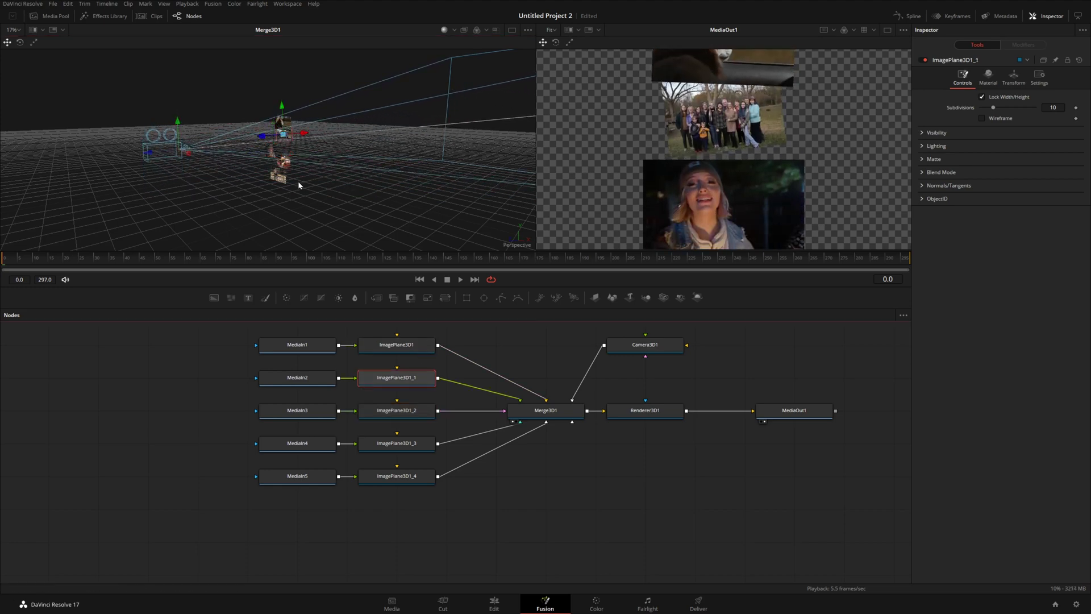
scroll(294, 143, up, 3)
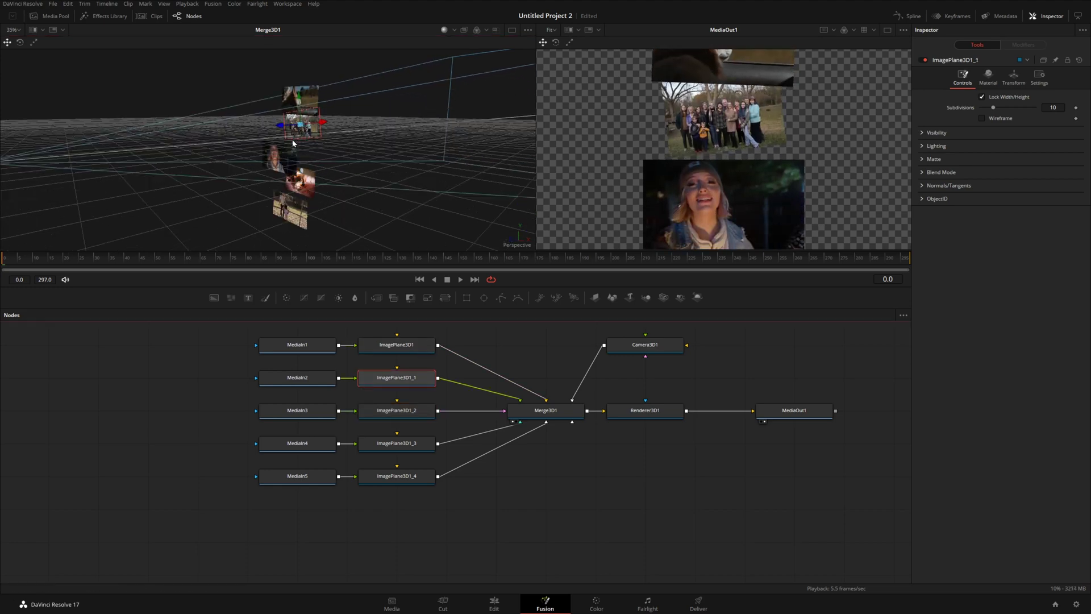
drag(319, 128, 303, 99)
Tilt ImagePlane3D1_2 to about -3.8 on Z and keyframe its Z rotation to turn the opposite way by the clip's end
drag(308, 177, 326, 145)
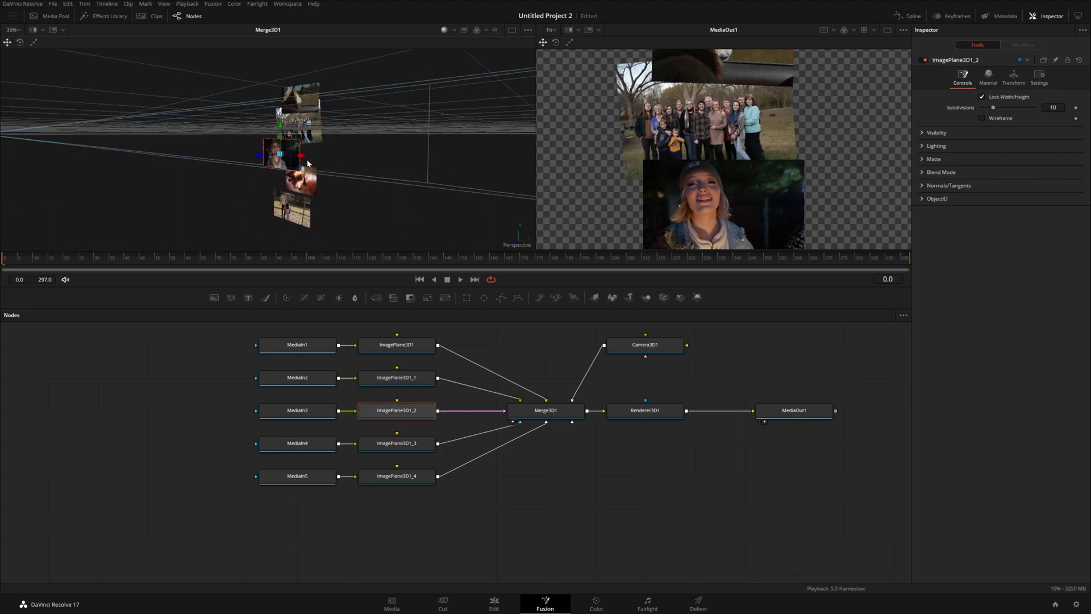
key(e)
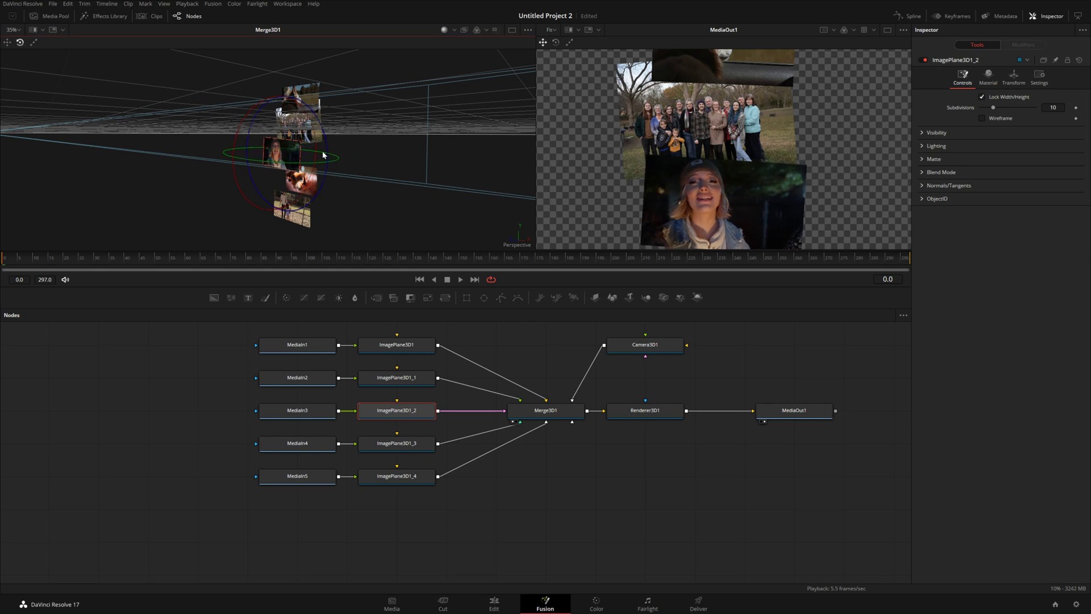
click(1013, 81)
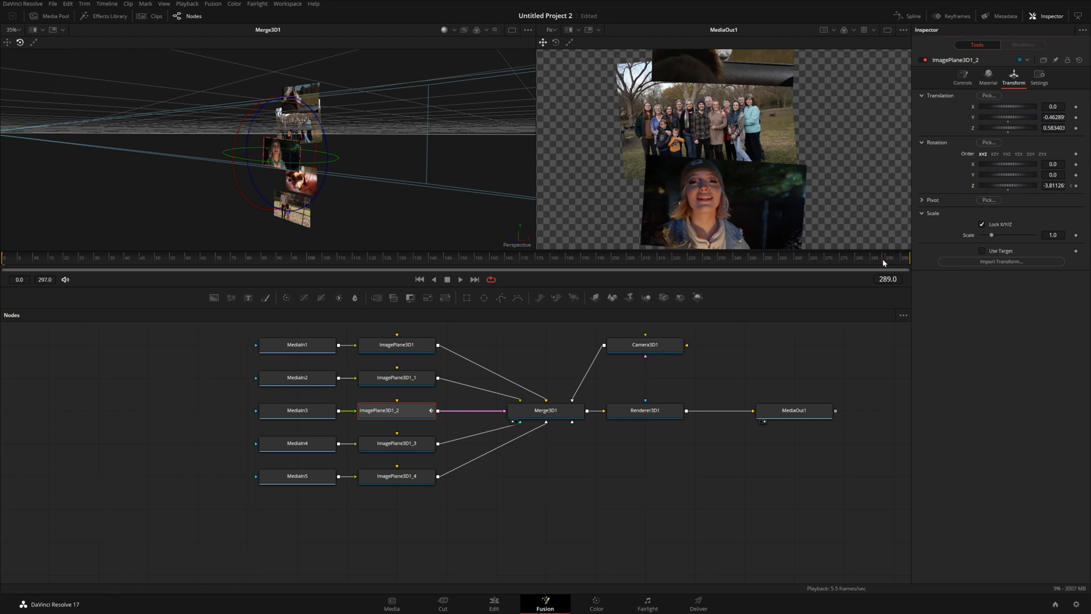
drag(883, 262, 906, 262)
drag(1008, 186, 570, 186)
Scrub and play back the rotation animation of ImagePlane3D1_2
click(757, 261)
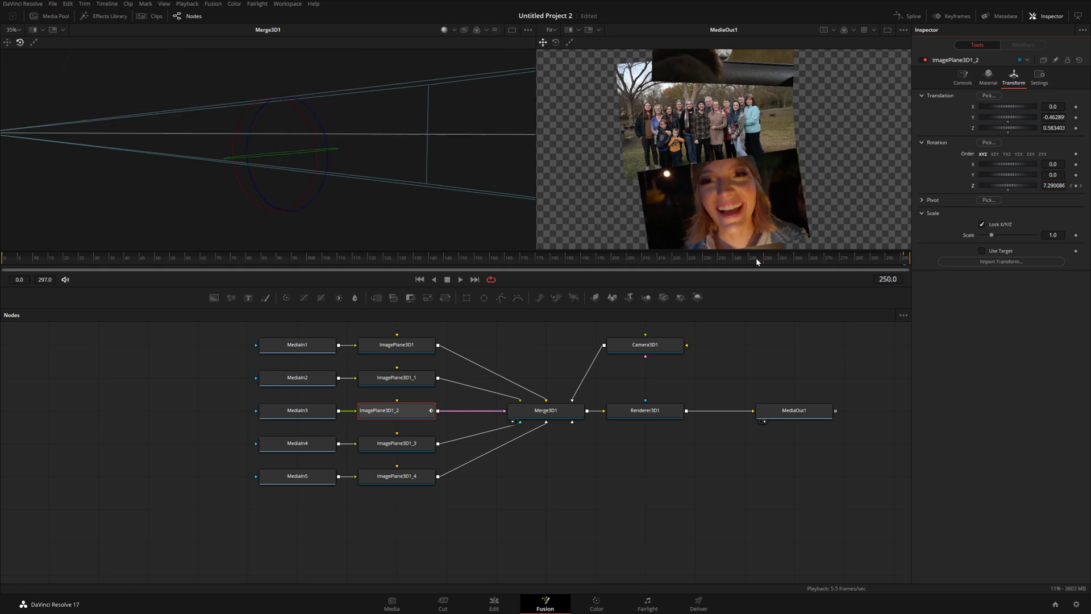
drag(105, 275, 85, 274)
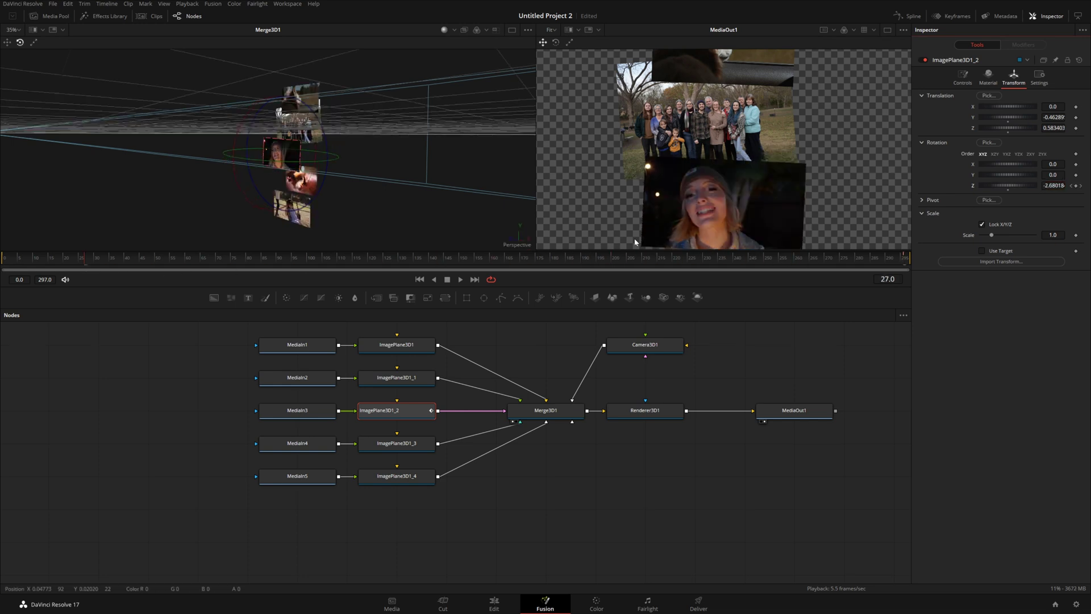
key(space)
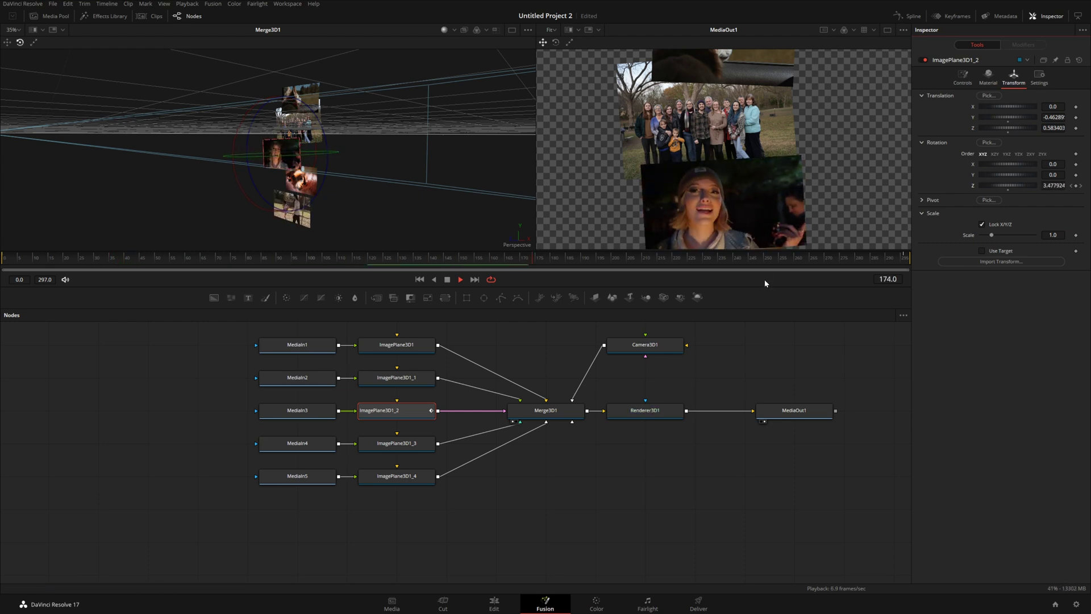
Keyframe Camera3D1's Y translation to descend from about 1.66 above the planes at frame 0 to about -2.5 at frame 297
drag(202, 263, 0, 266)
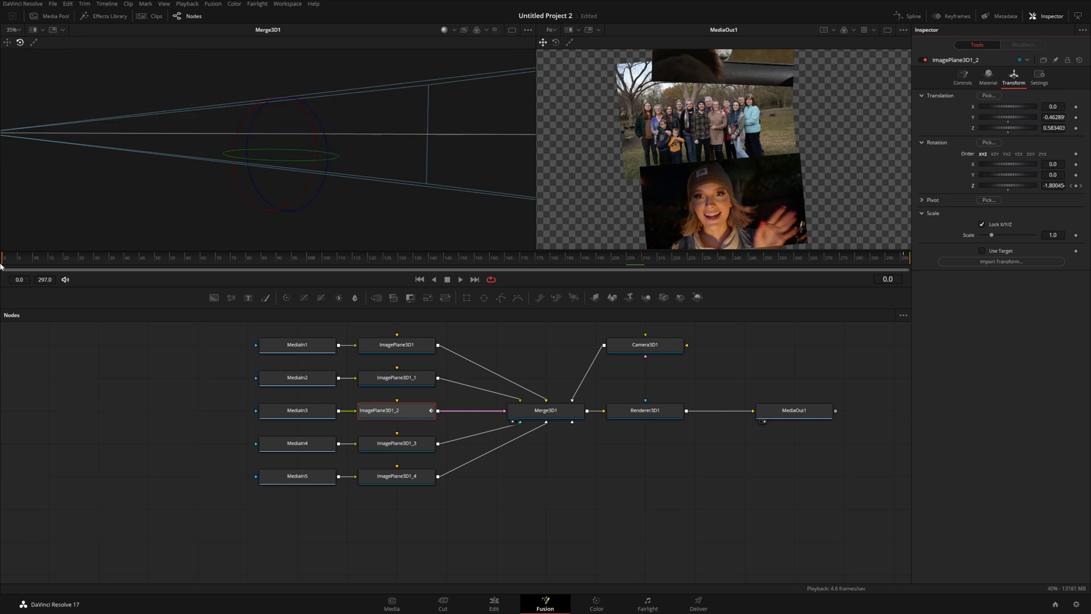
scroll(250, 187, down, 3)
drag(250, 191, 113, 35)
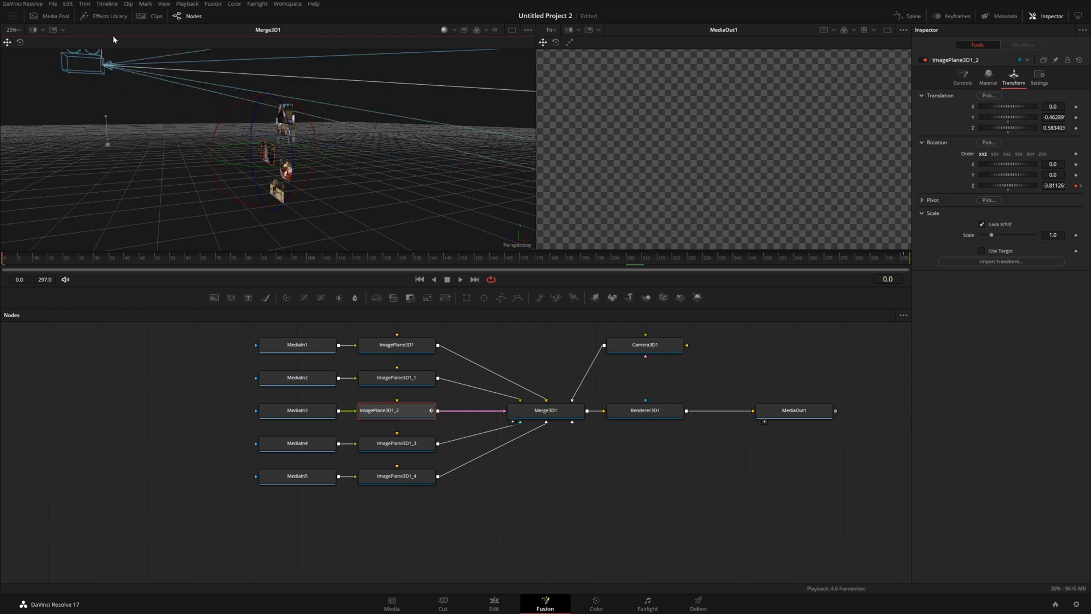
click(660, 349)
click(1001, 76)
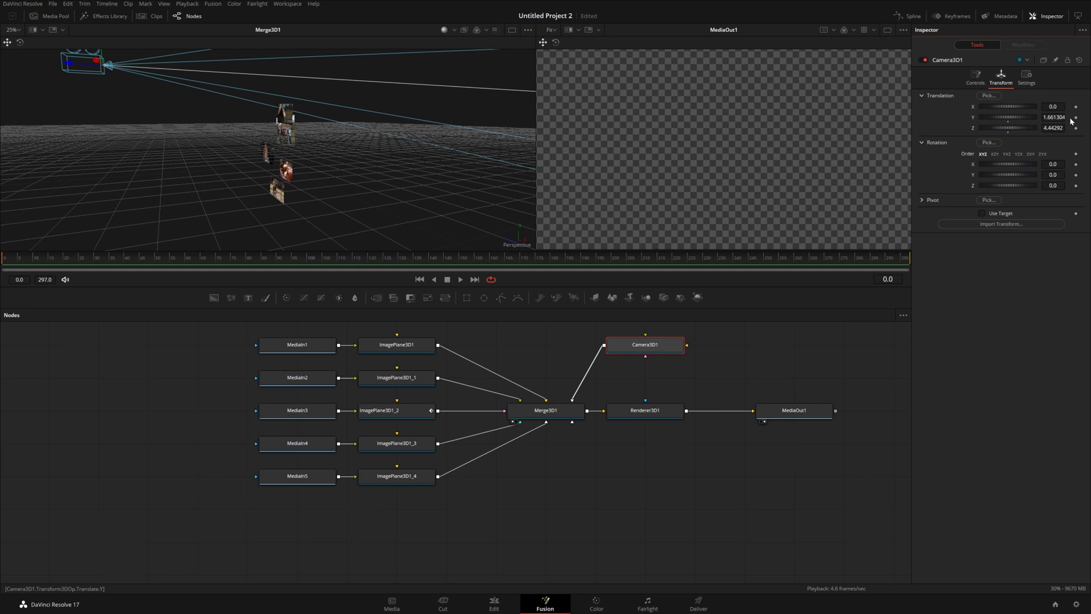
click(1076, 118)
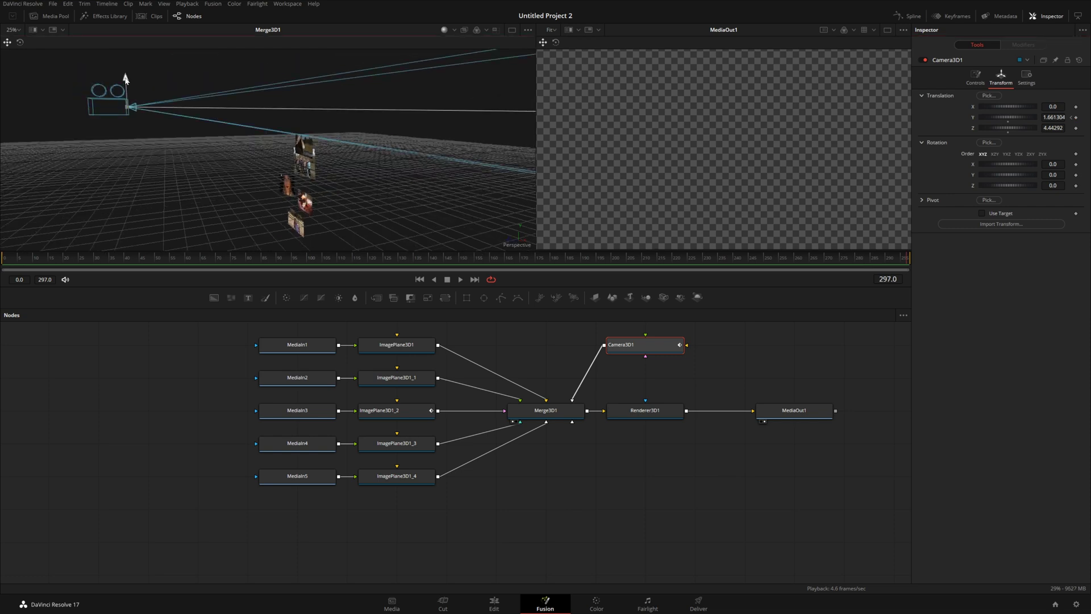
drag(128, 106, 136, 255)
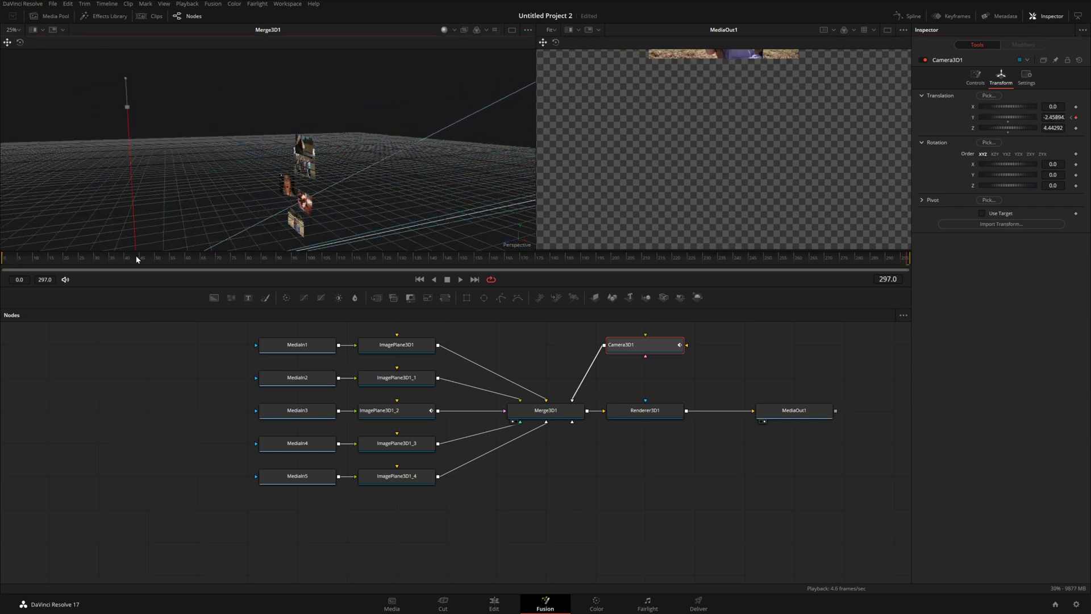
Play back the camera's downward move from the start of the timeline
click(7, 261)
key(space)
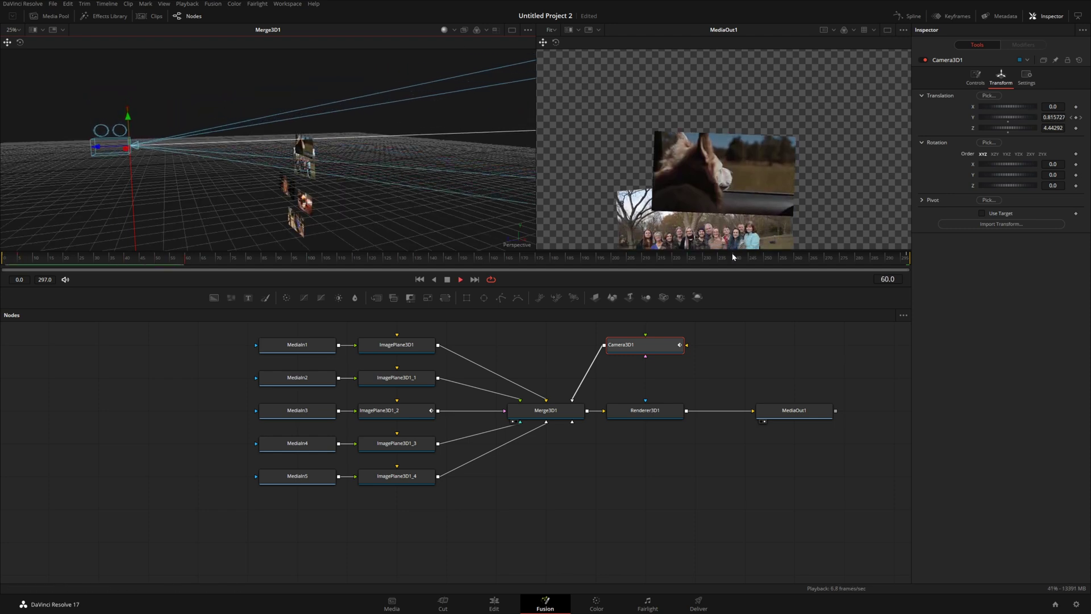
key(space)
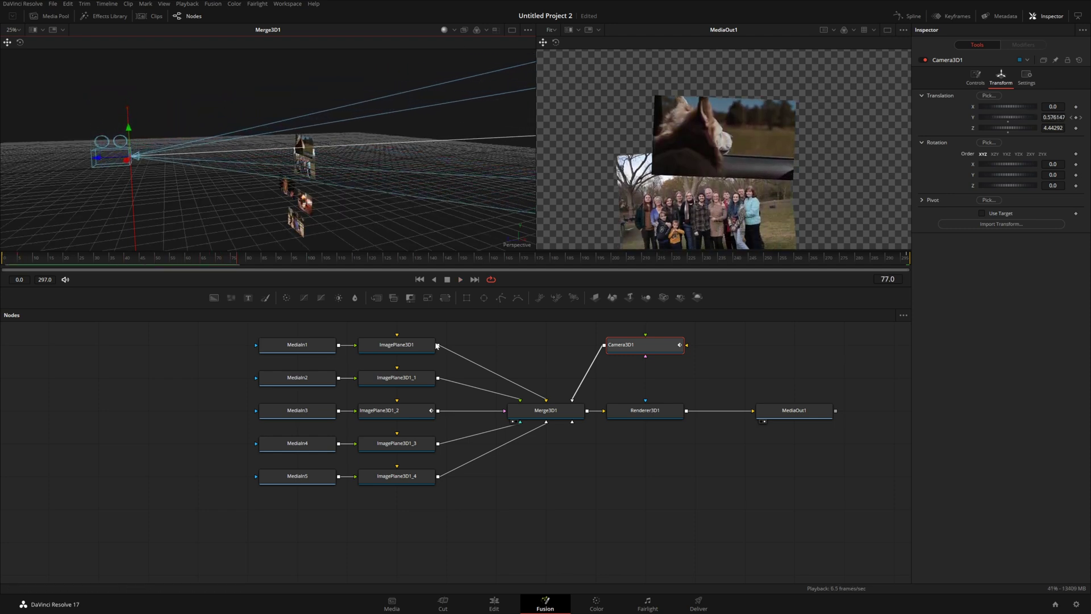
Bring the topmost plane, ImagePlane3D1, closer to the camera in the 3D scene
click(396, 345)
drag(374, 201, 429, 187)
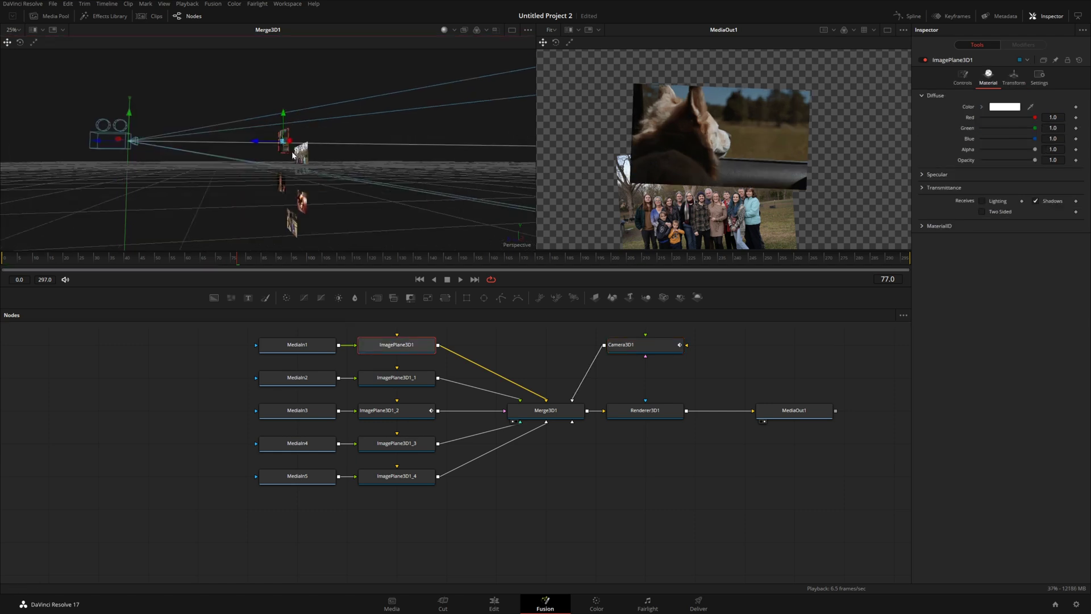
drag(316, 153, 328, 163)
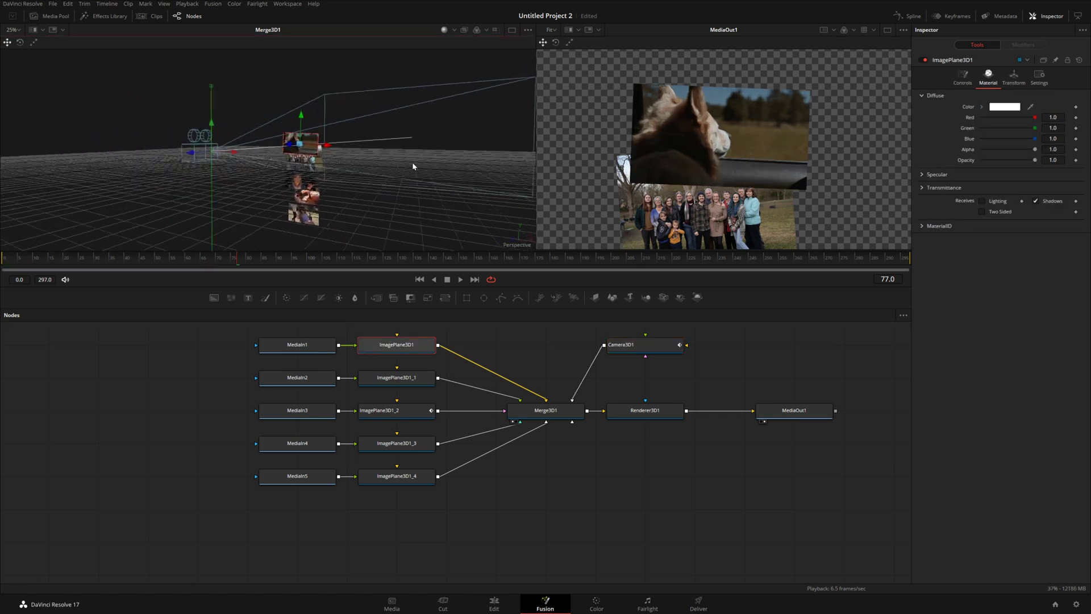
drag(413, 164, 427, 166)
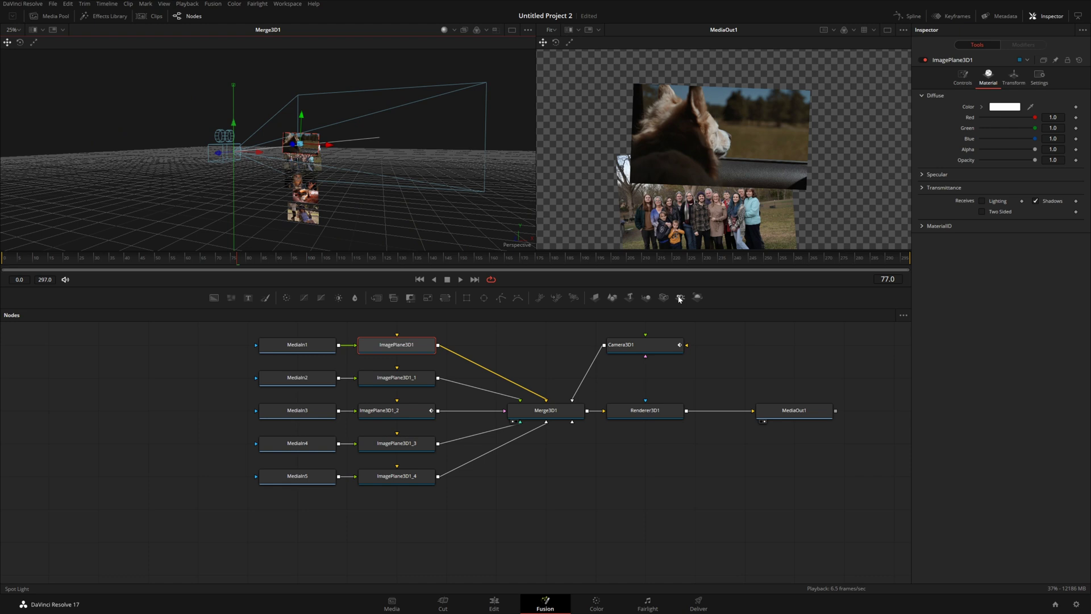
Add a spot light connected to Merge3D1, pull it back to the camera's depth and tidy its node below the renderer
drag(679, 299, 573, 423)
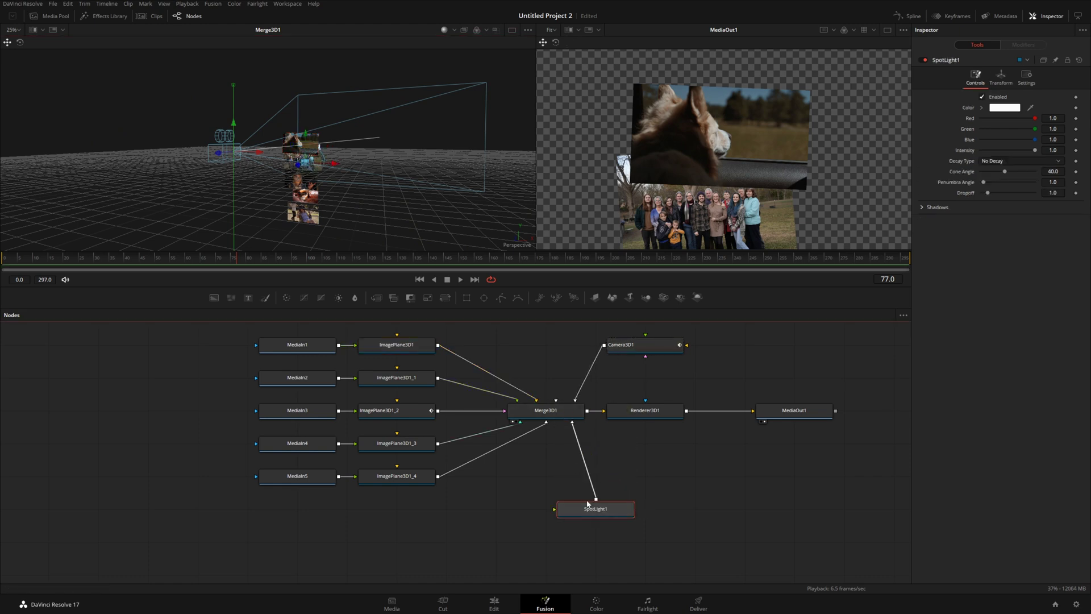
drag(312, 182, 102, 170)
drag(588, 515, 637, 516)
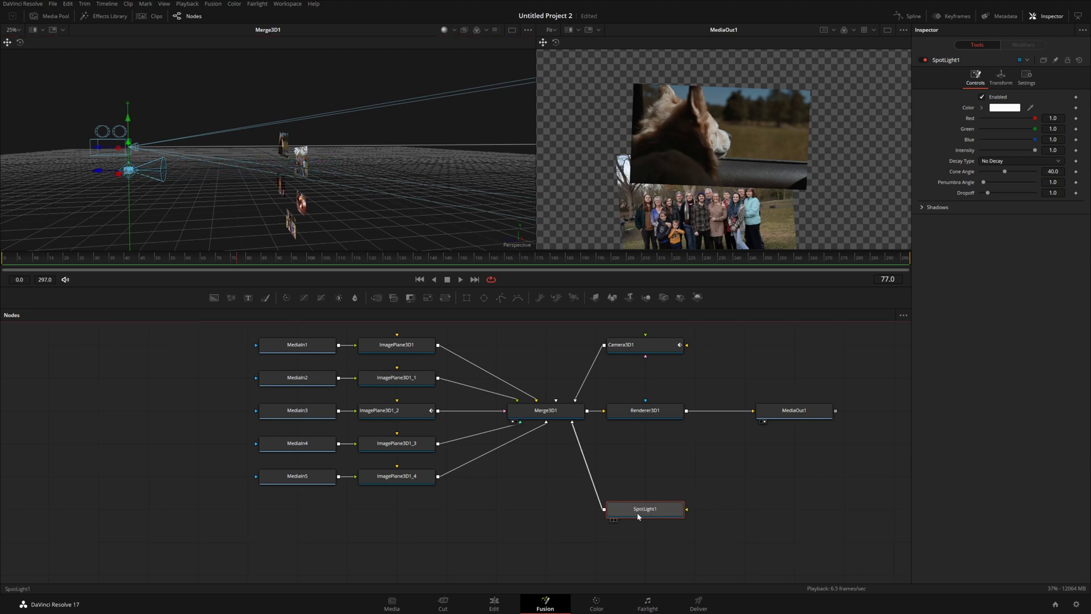
Keyframe SpotLight1's Y translation from about 1.72 at frame 0 down to the camera's final height at frame 297, matching the camera's descent
click(13, 251)
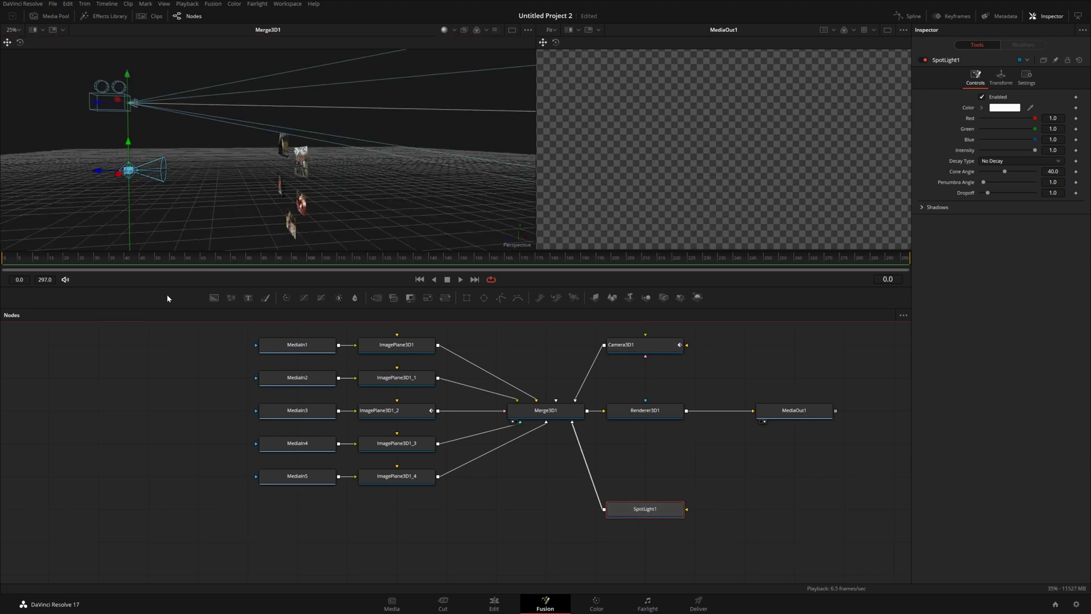
drag(129, 141, 128, 73)
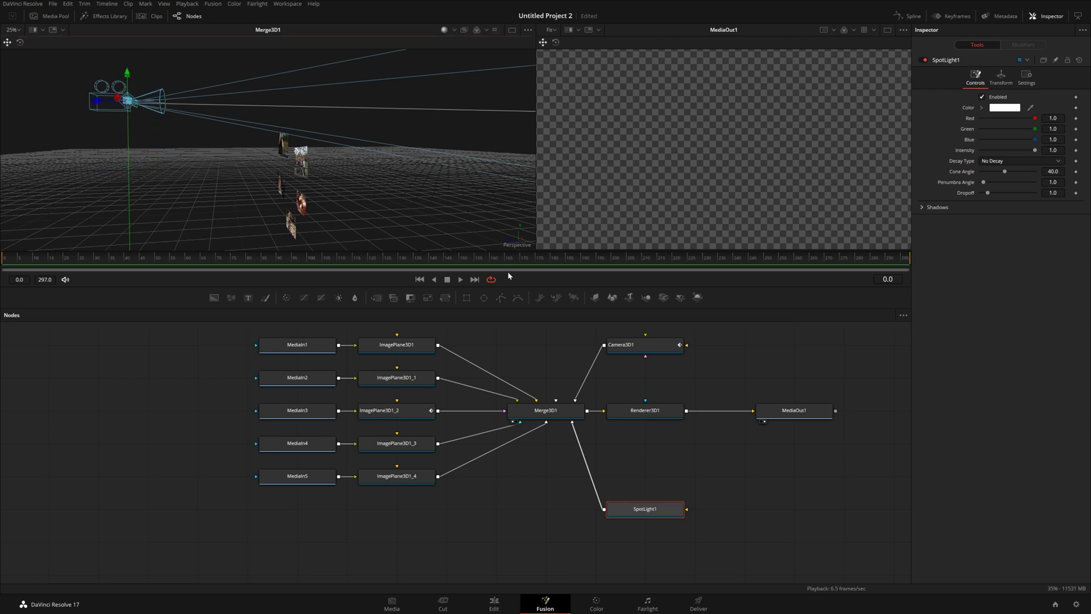
click(1002, 78)
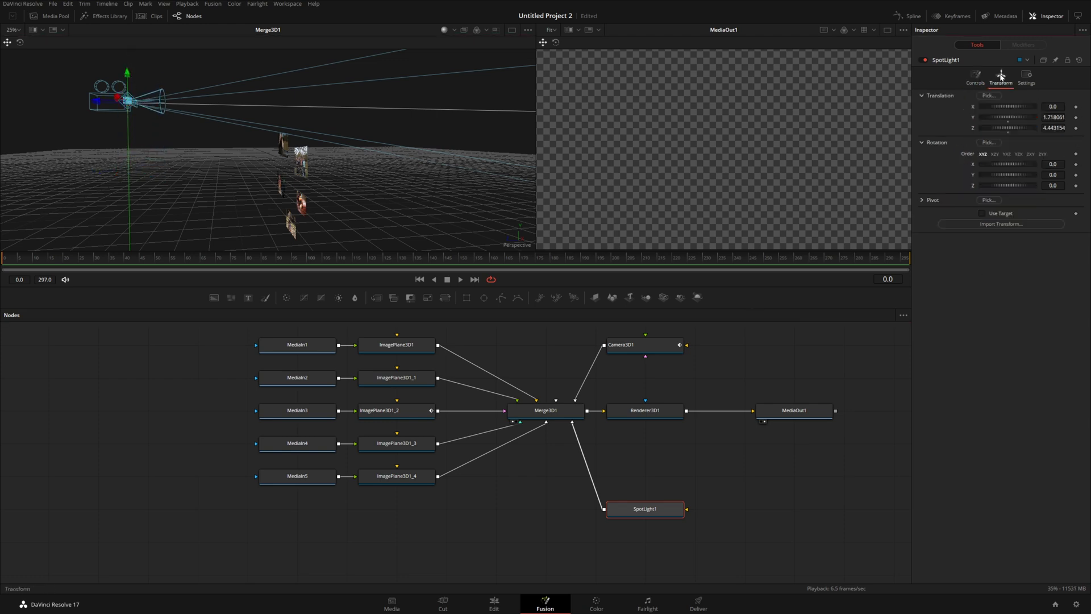
click(1076, 117)
drag(900, 259, 911, 260)
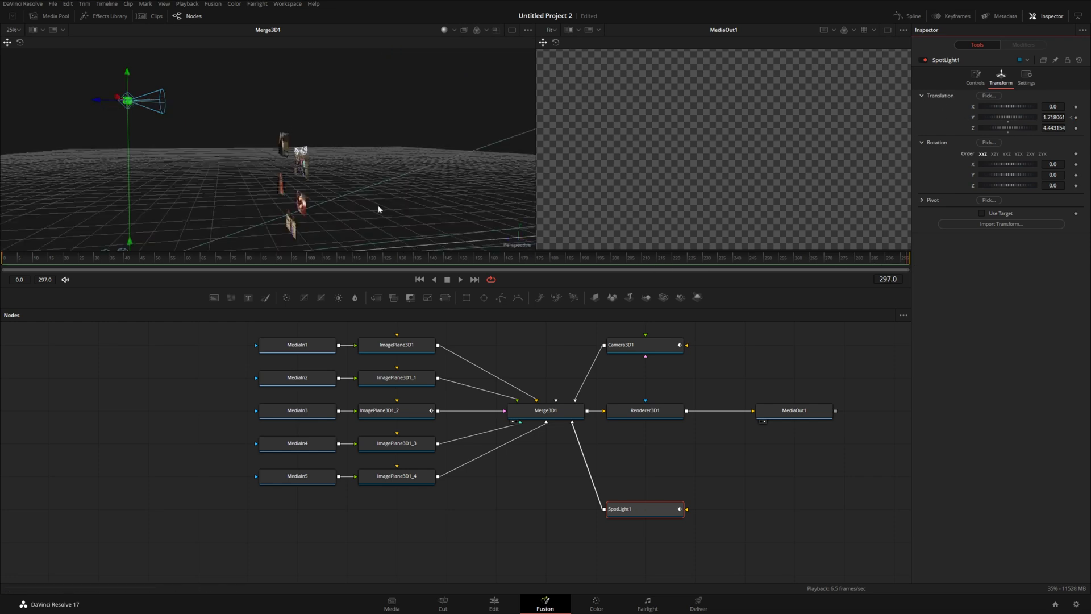
scroll(298, 202, down, 2)
drag(297, 202, 284, 134)
drag(176, 50, 178, 162)
drag(247, 259, 357, 260)
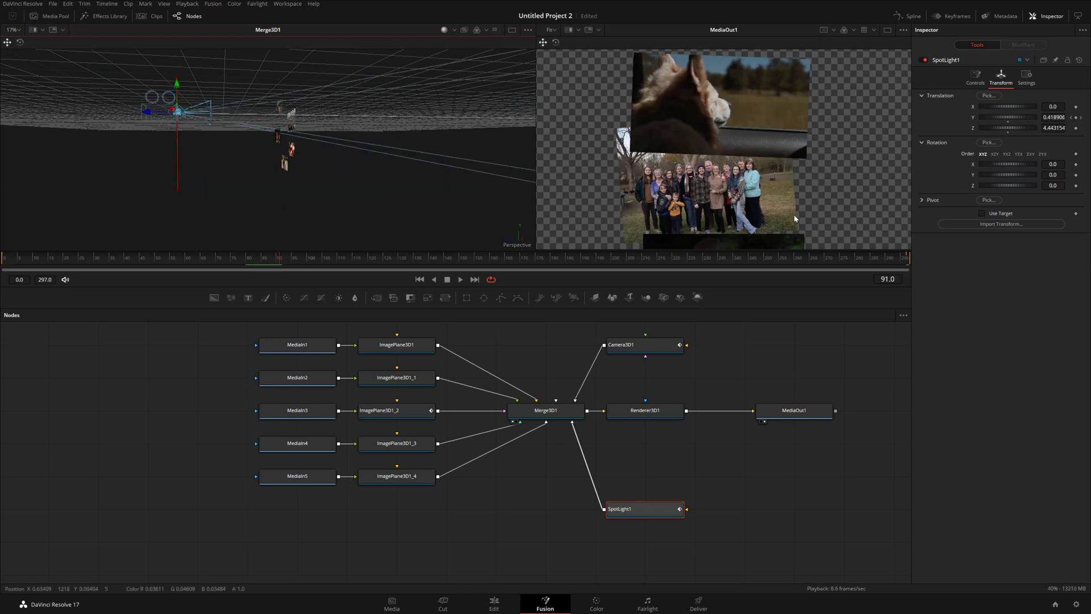
Set the softness of SpotLight1's shadows to Constant
click(976, 77)
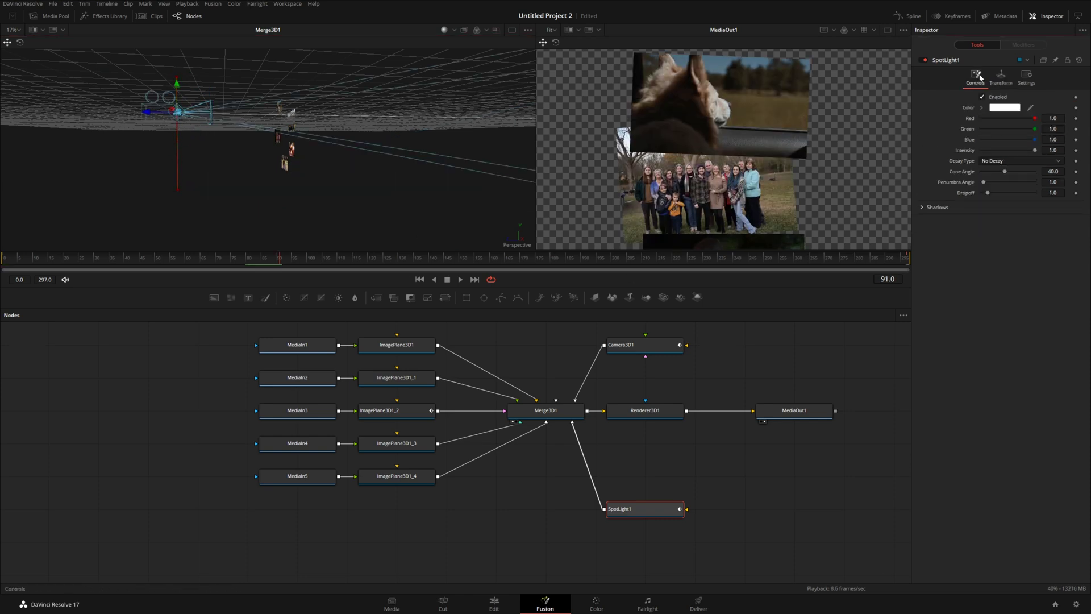
click(922, 207)
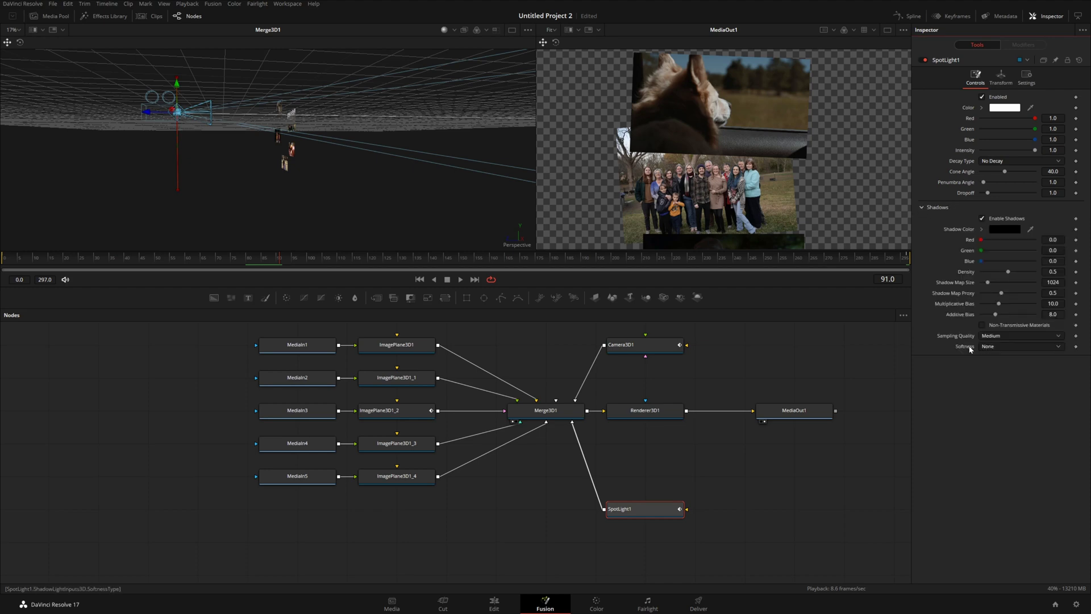
click(995, 348)
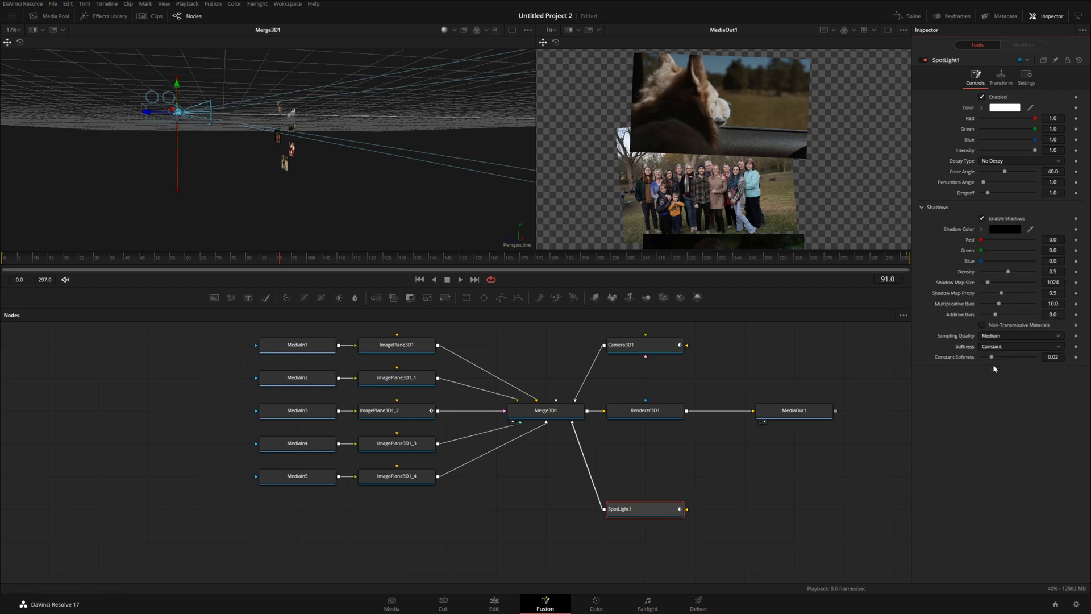
Enable lighting and shadows in Renderer3D1's lighting settings
click(653, 413)
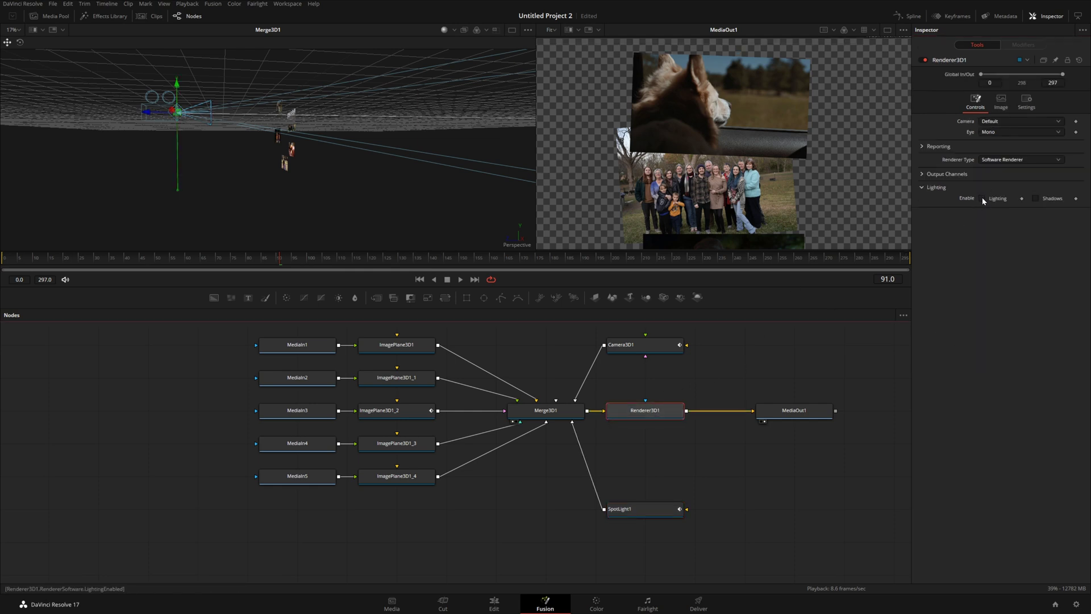
click(983, 199)
click(1035, 198)
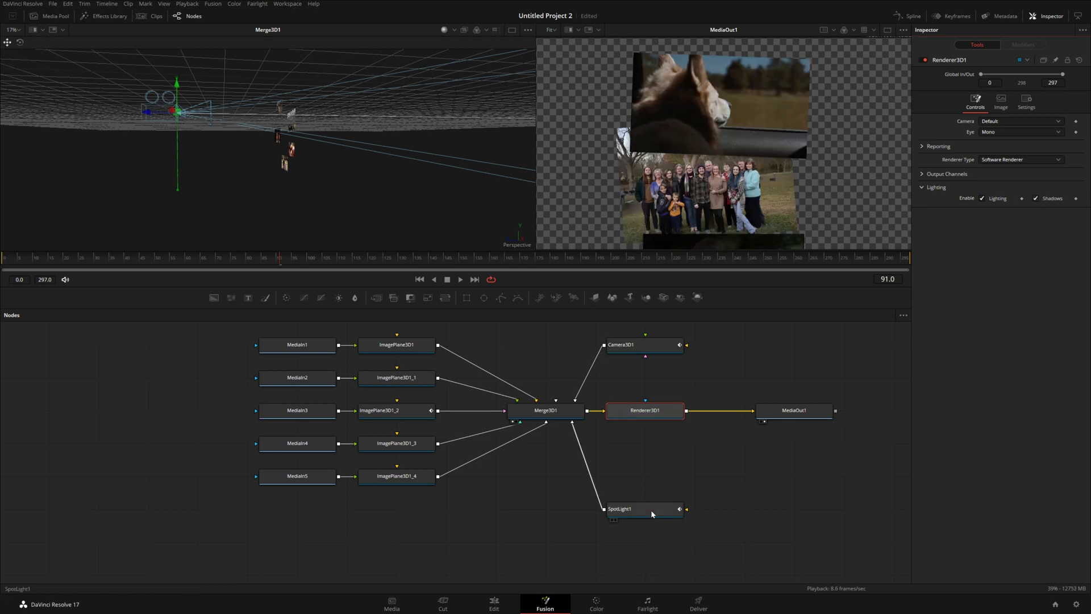
Set SpotLight1's shadow density to about 0.803 and its constant softness to about 0.011
click(652, 513)
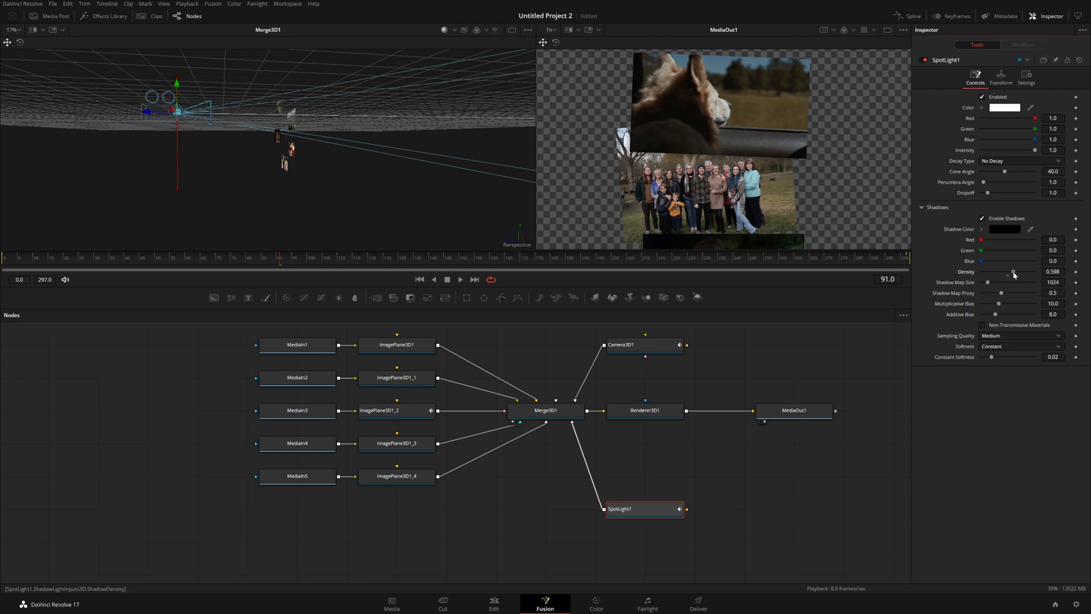
drag(1004, 274, 1026, 273)
drag(992, 359, 988, 358)
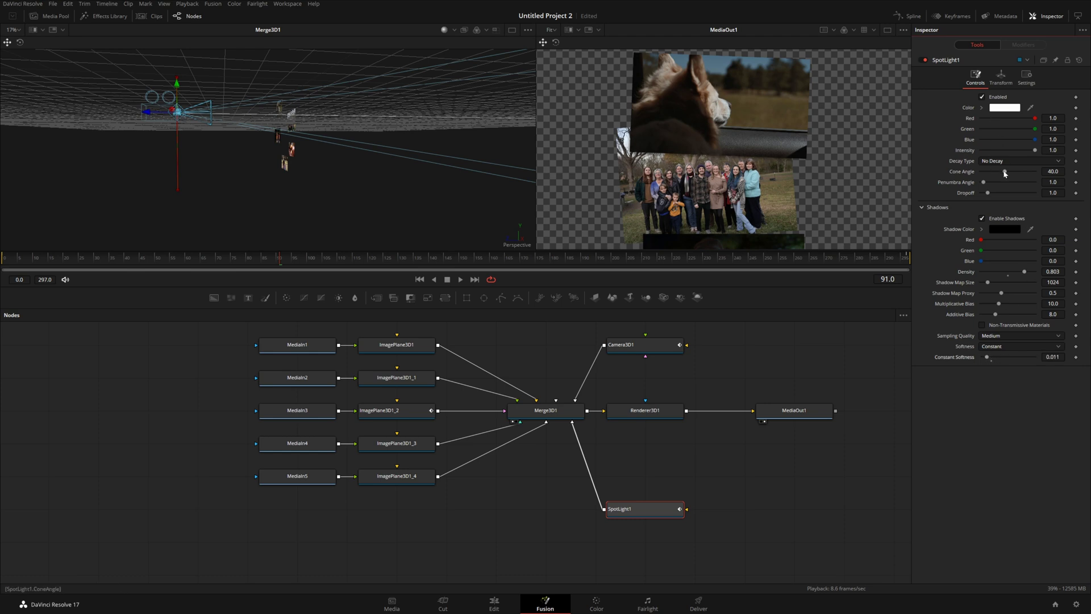
Widen SpotLight1's cone angle to about 78.66, pull the light farther back behind the camera and preview the move from the start
drag(1002, 174, 1022, 174)
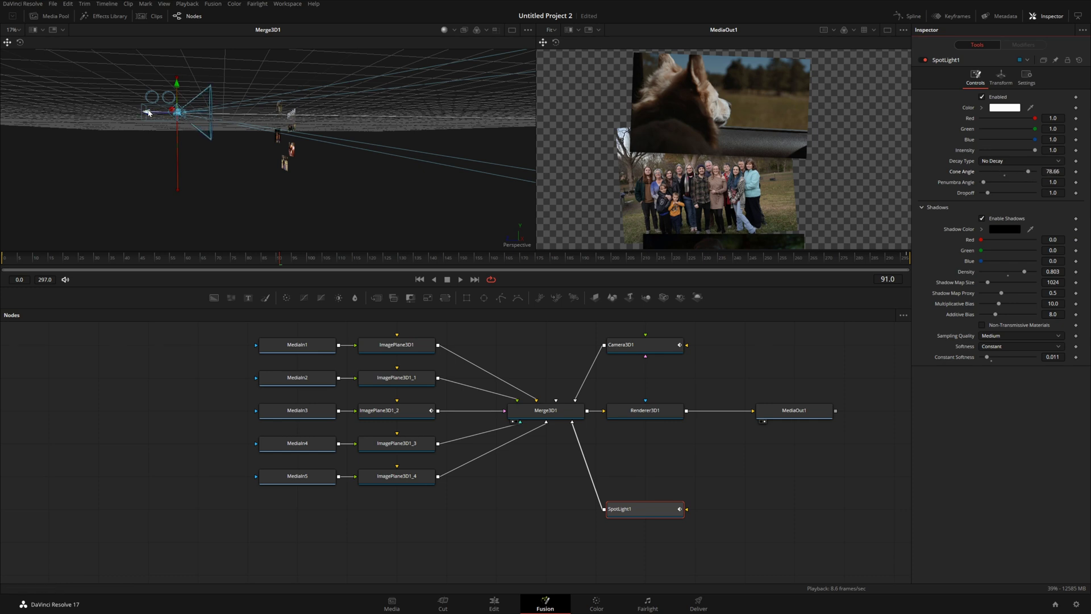
drag(148, 113, 84, 111)
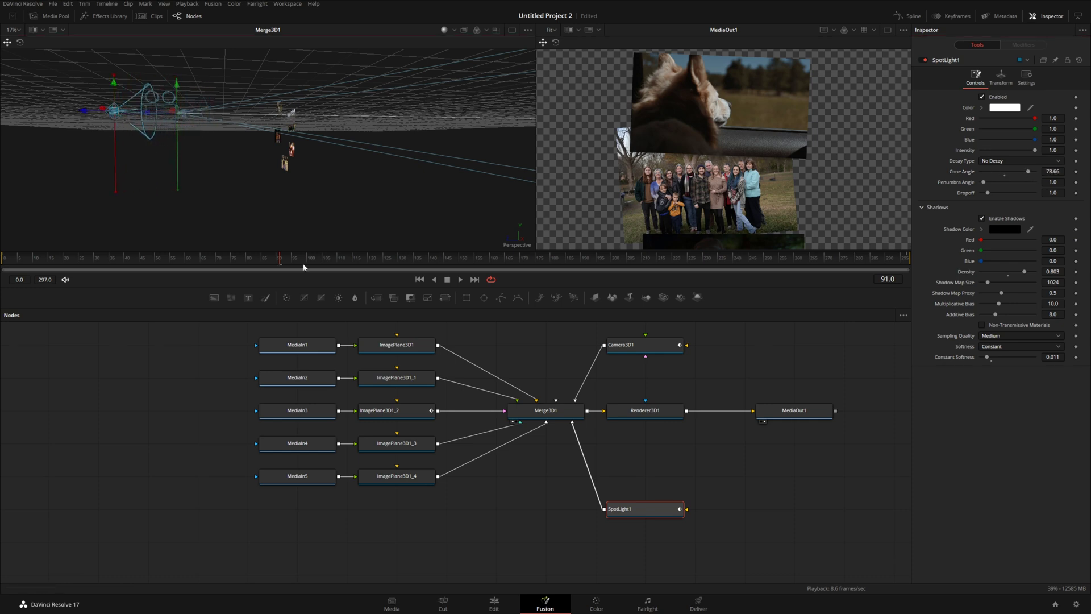
drag(211, 261, 7, 256)
key(space)
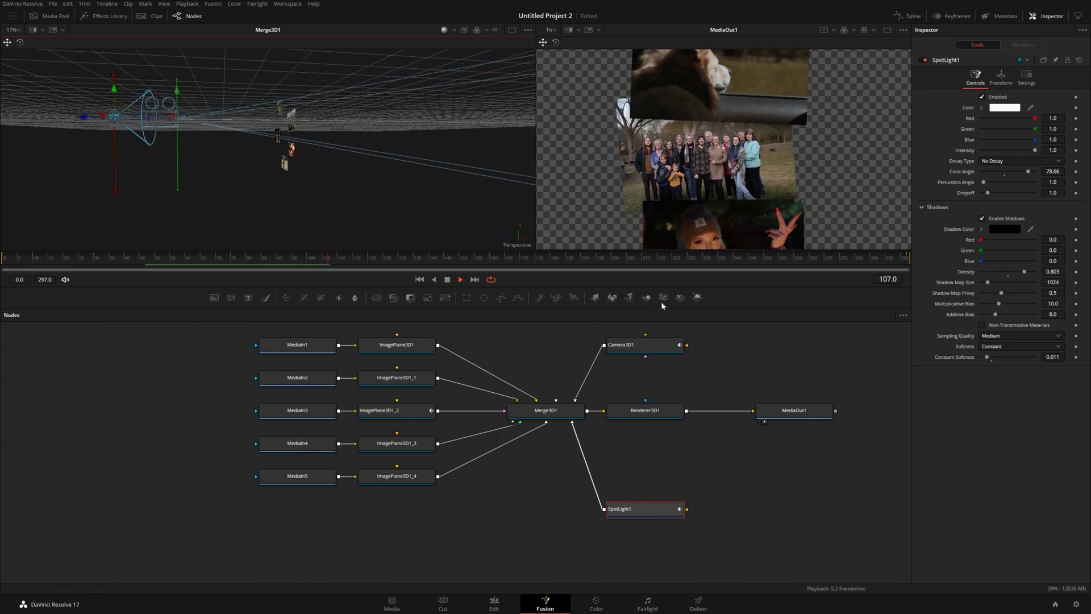
key(space)
Offset the camera so the image planes fill the right of the frame, and connect a Text3D node reading HELLO THERE to Merge3D1
drag(336, 231, 299, 165)
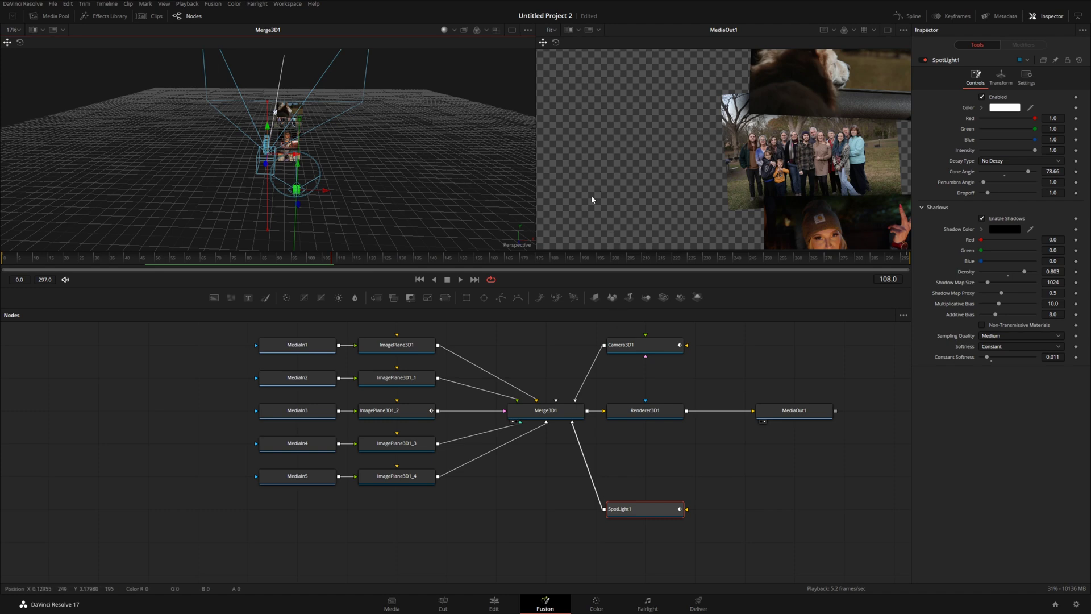
drag(592, 351, 591, 399)
drag(630, 298, 551, 463)
click(989, 131)
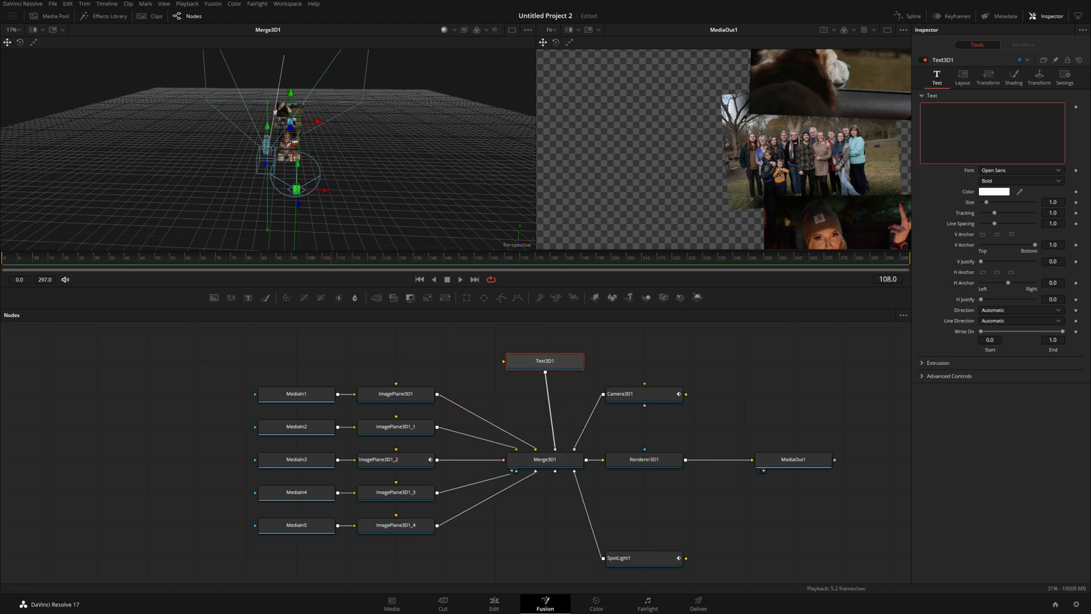
text(HELLO THERE)
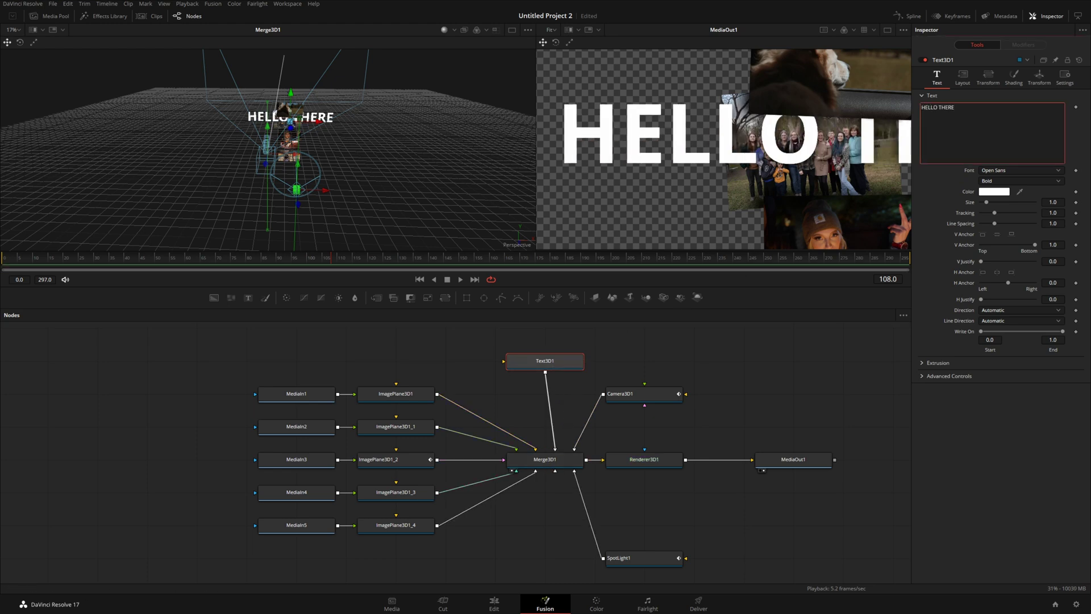
Reduce the HELLO THERE text to size 0.21 and position it in the empty area beside the image planes
drag(359, 124, 290, 123)
drag(1053, 202, 1008, 202)
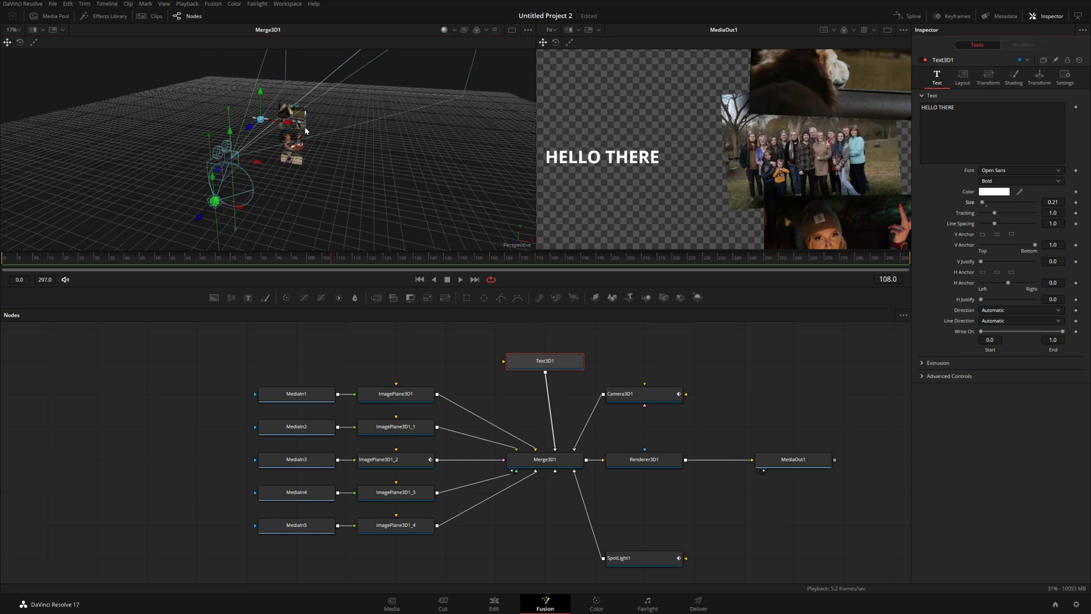
drag(289, 123, 291, 123)
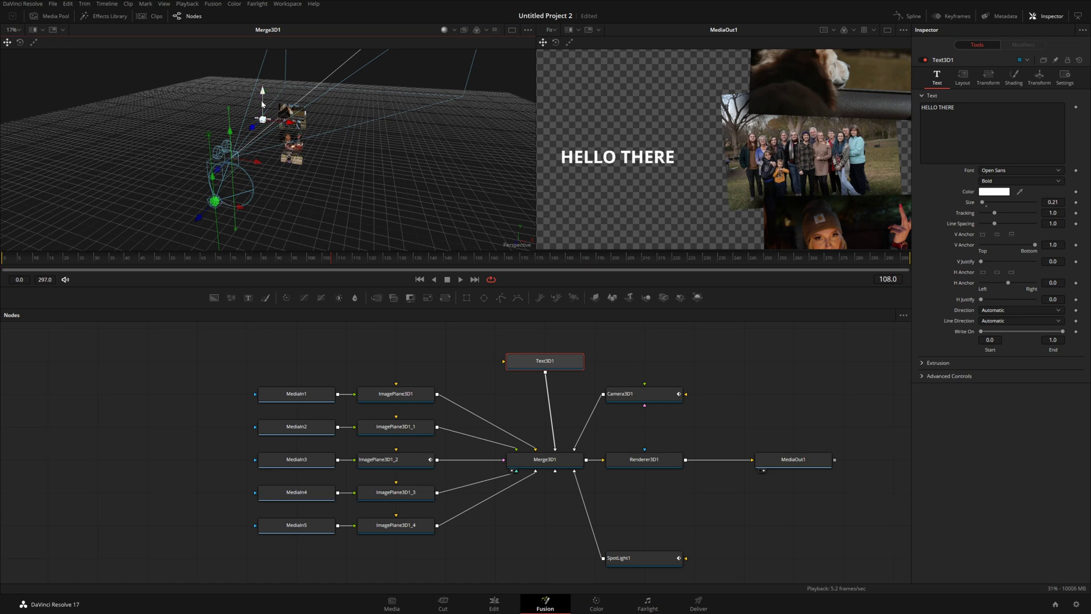
Review the credits sequence in Fusion and on the Edit page, examining how the text and image planes scroll from start to end
click(139, 253)
key(space)
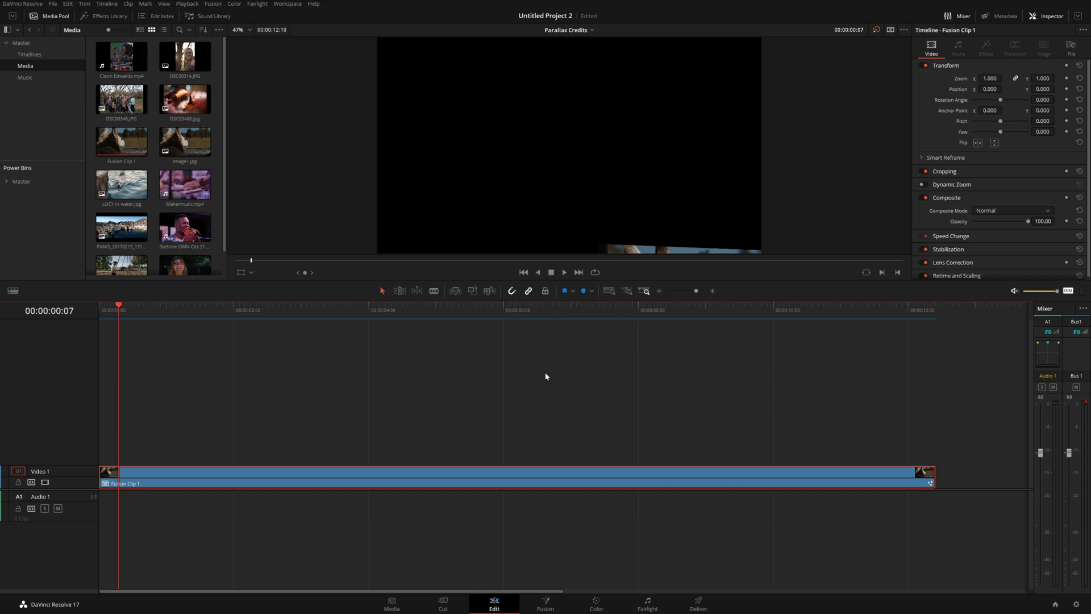
click(490, 319)
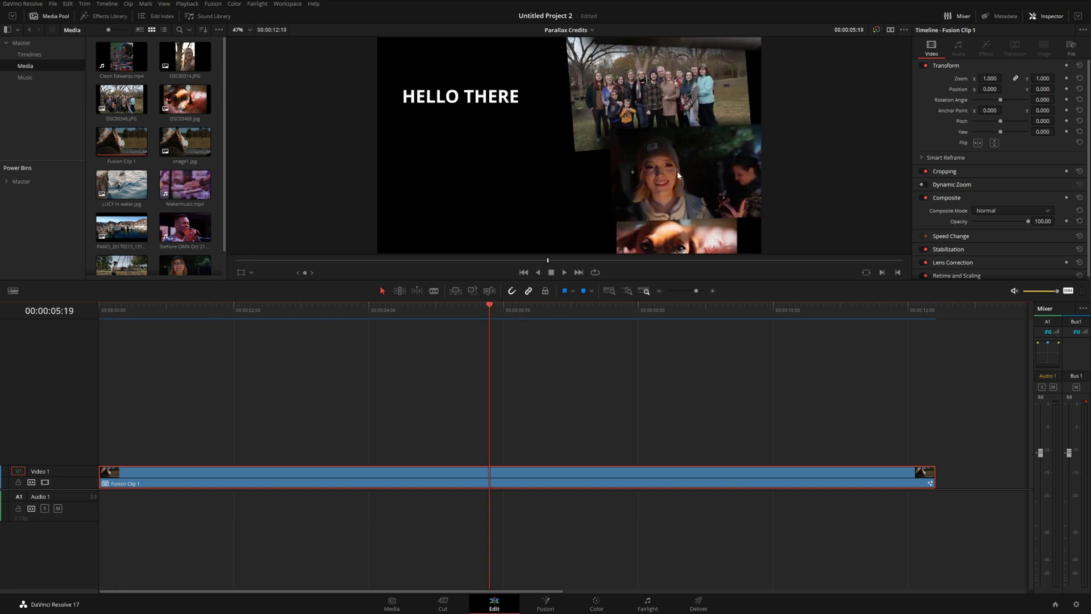
click(614, 309)
click(527, 314)
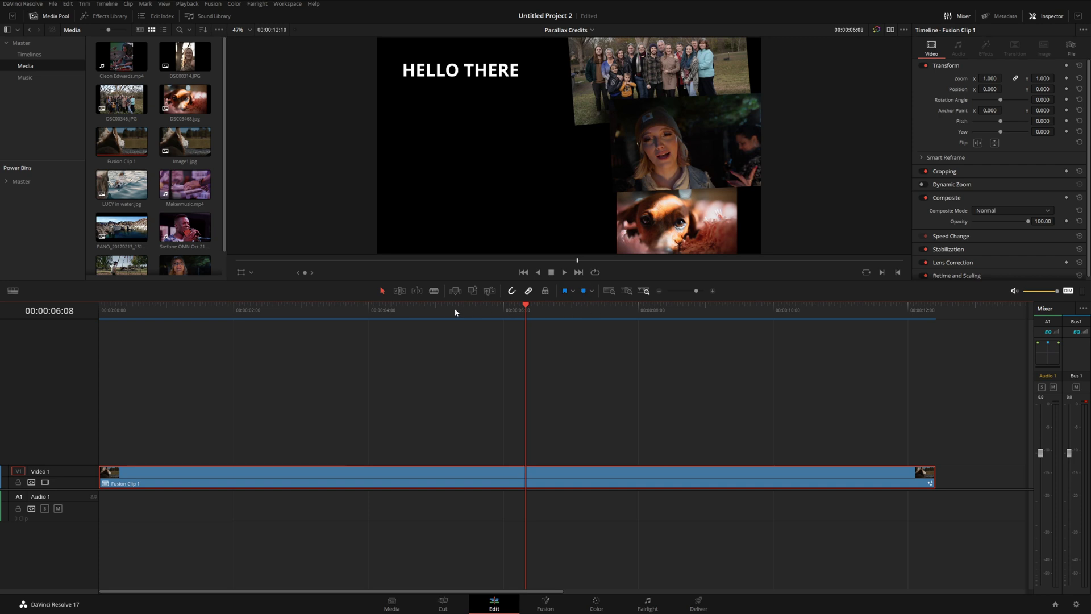
key(Home)
key(space)
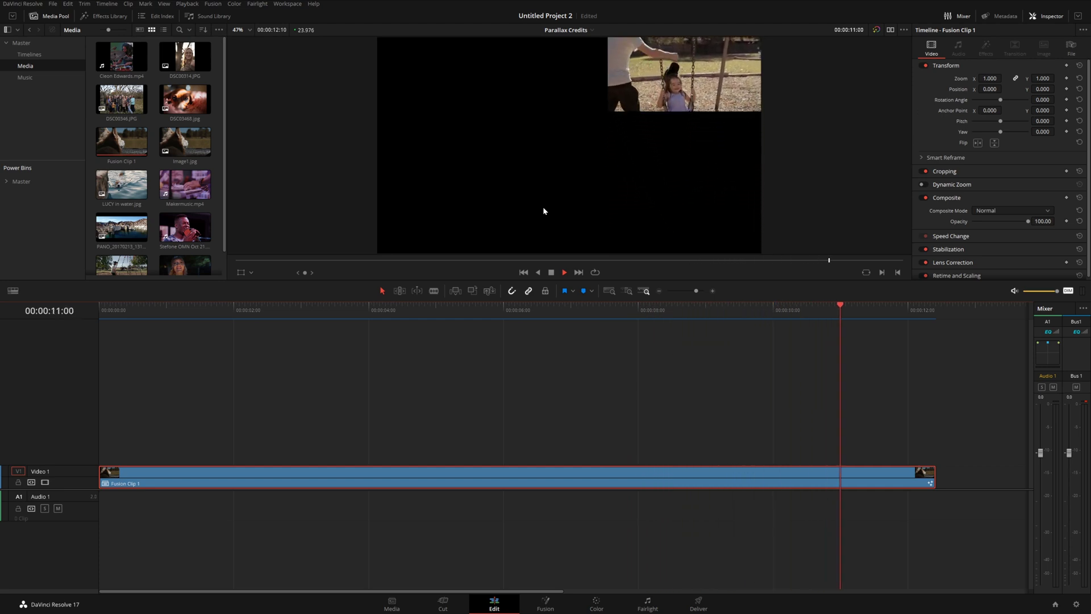
key(j)
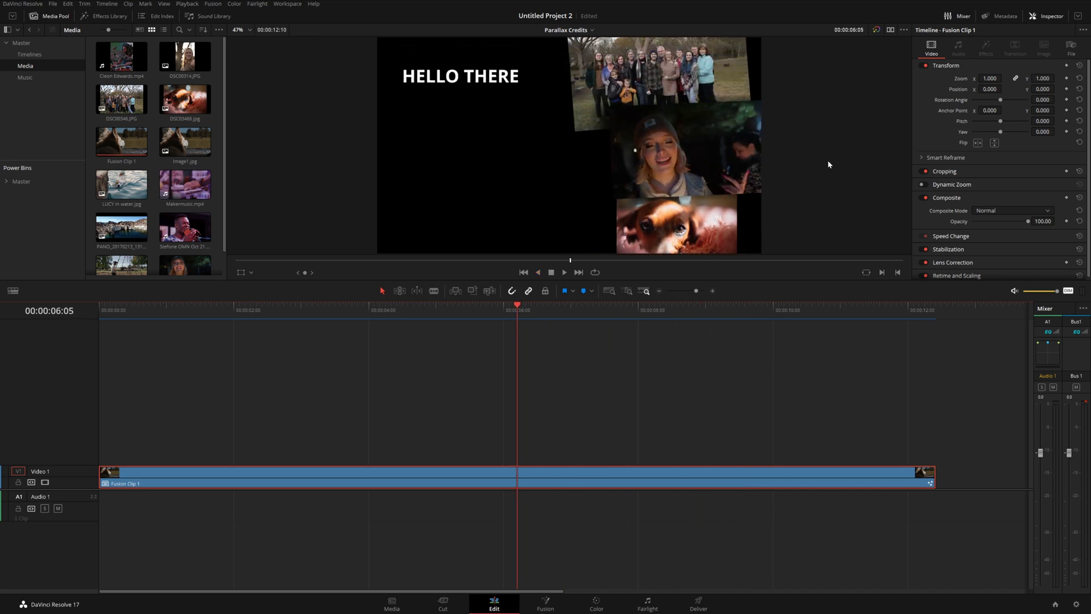
Return to the Fusion page, view MediaIn1 on its own and move its node away from ImagePlane3D1 to make room
key(shift+5)
drag(420, 401, 664, 396)
drag(549, 389, 349, 157)
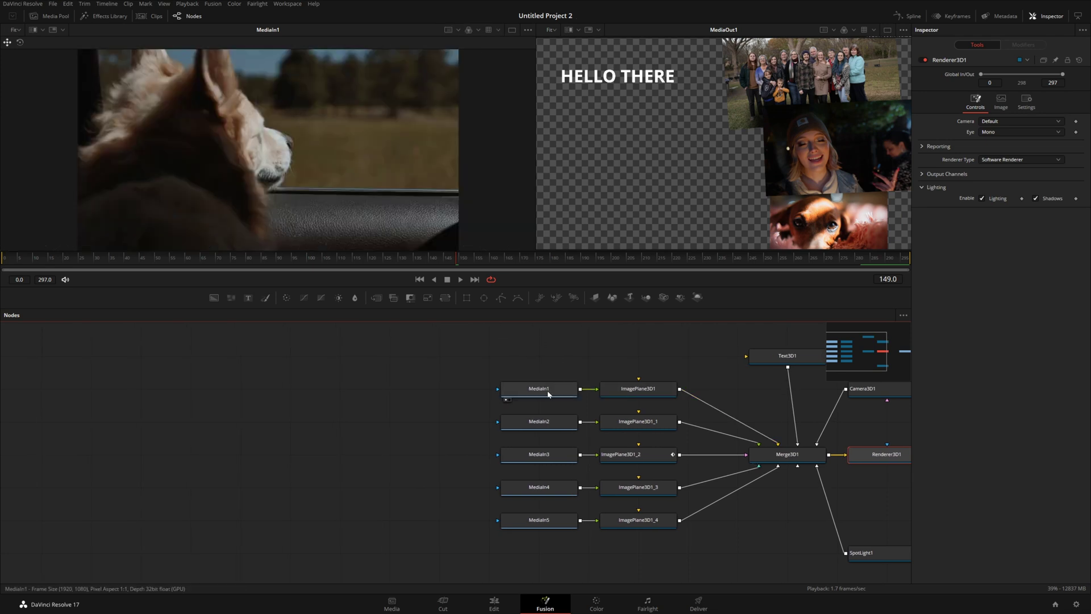
drag(548, 392, 240, 385)
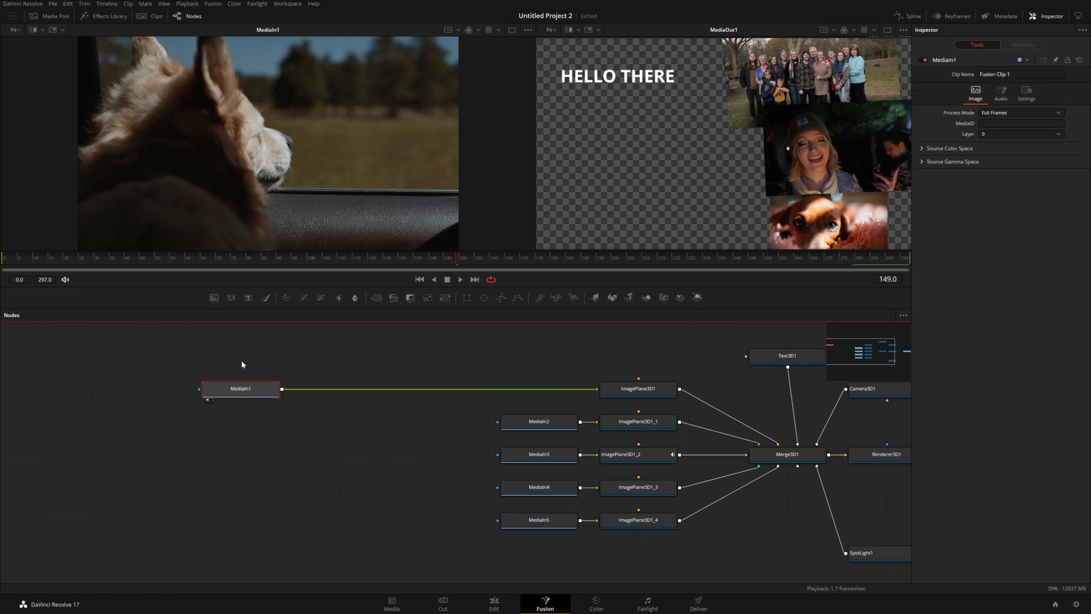
drag(316, 353, 455, 357)
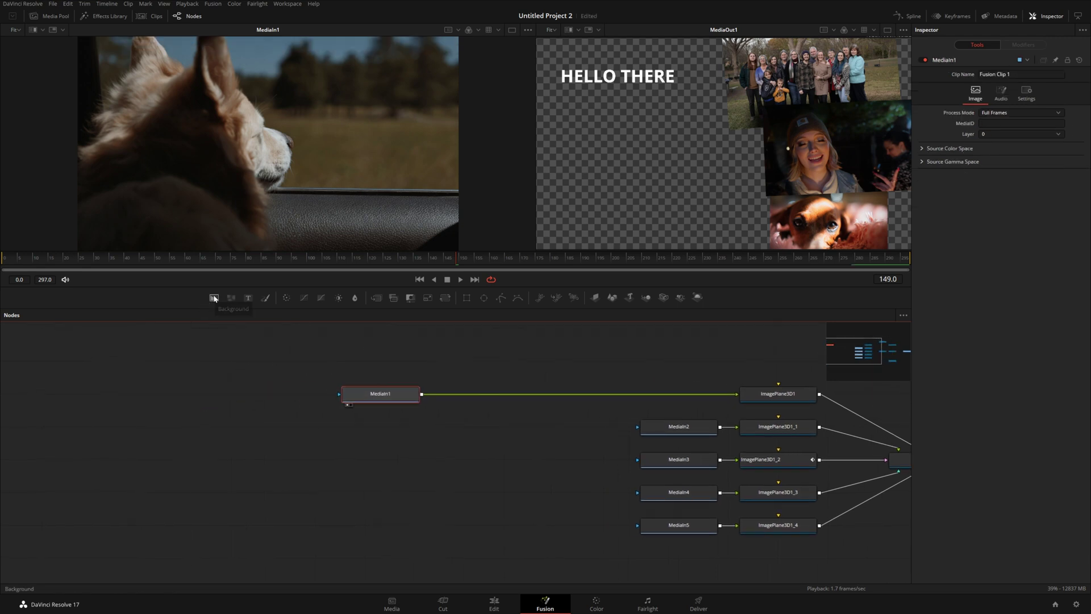
Merge MediaIn1 over a new Background node and shrink the photo to a merge size of about 0.952
drag(214, 299, 393, 436)
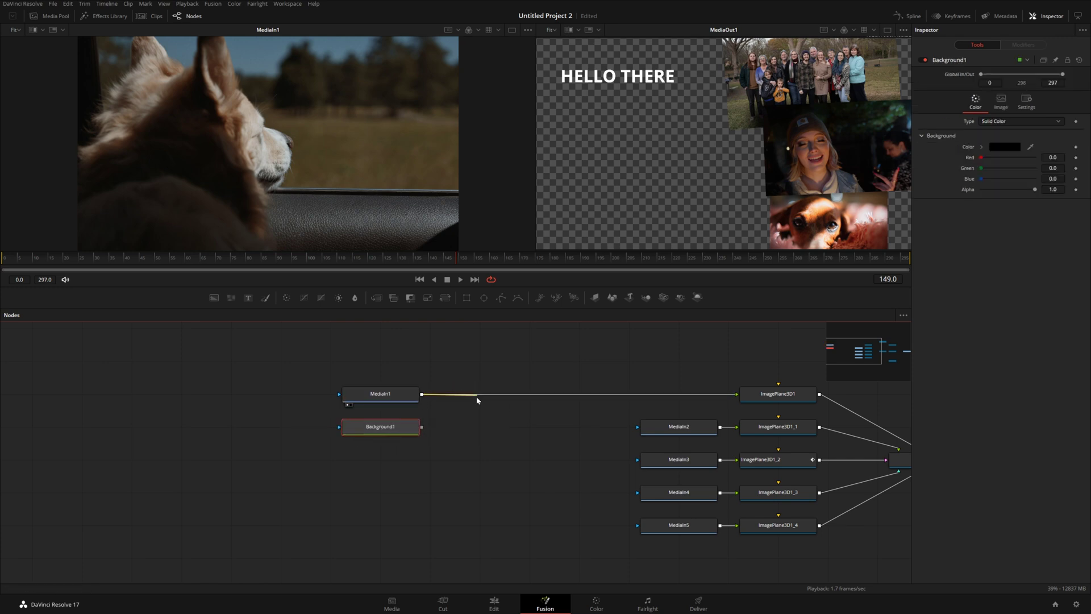
drag(427, 436, 423, 430)
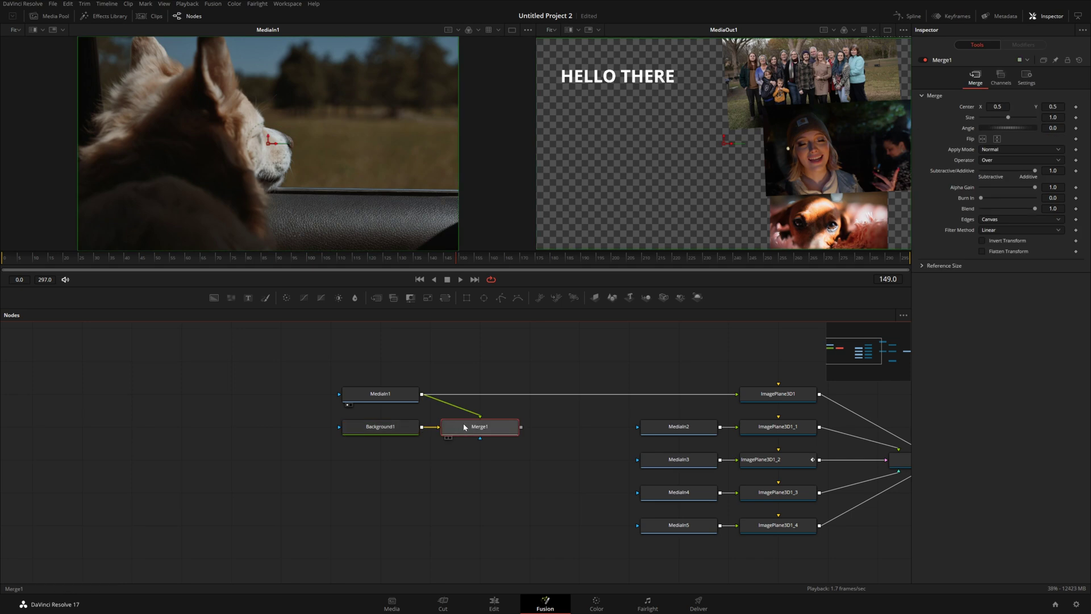
drag(480, 430, 275, 176)
drag(1053, 117, 1026, 117)
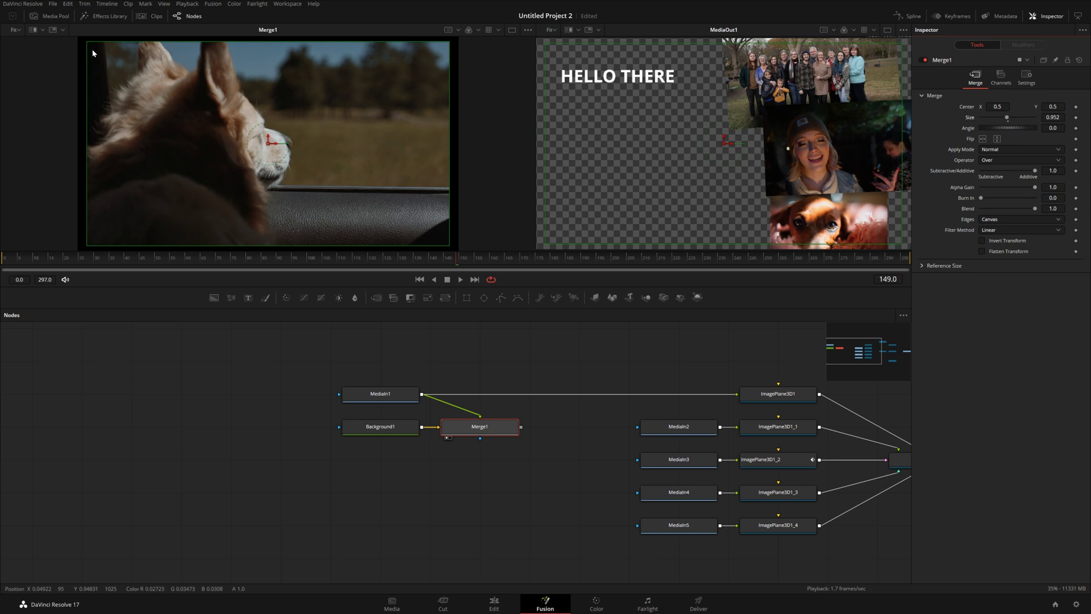
Color Background1 pale yellow-orange as a photo border and set Merge1's size to about 0.962
click(396, 431)
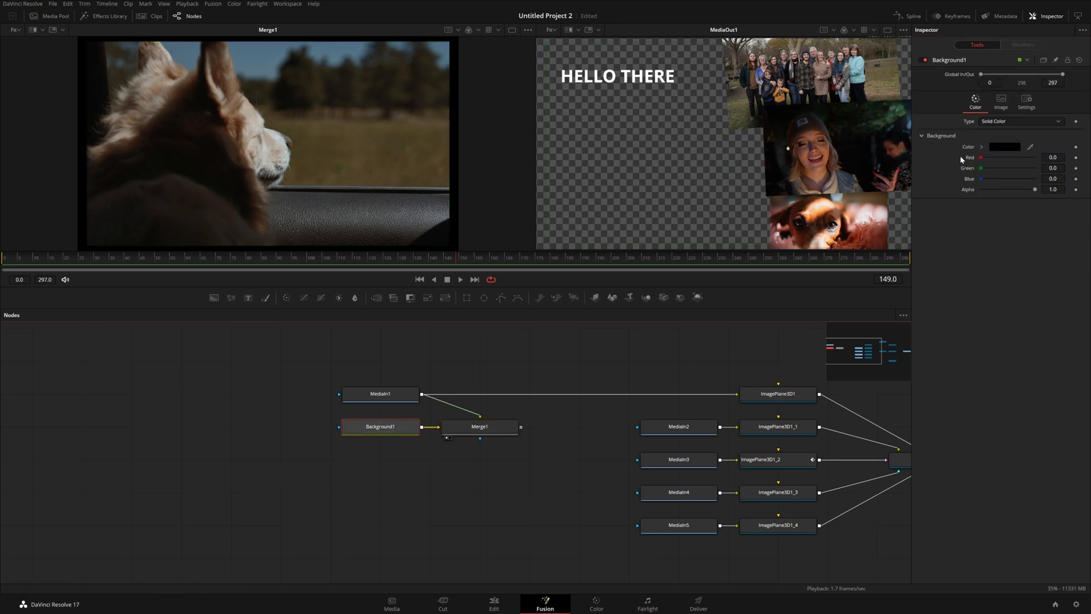
click(981, 147)
drag(1019, 169, 1056, 166)
click(514, 429)
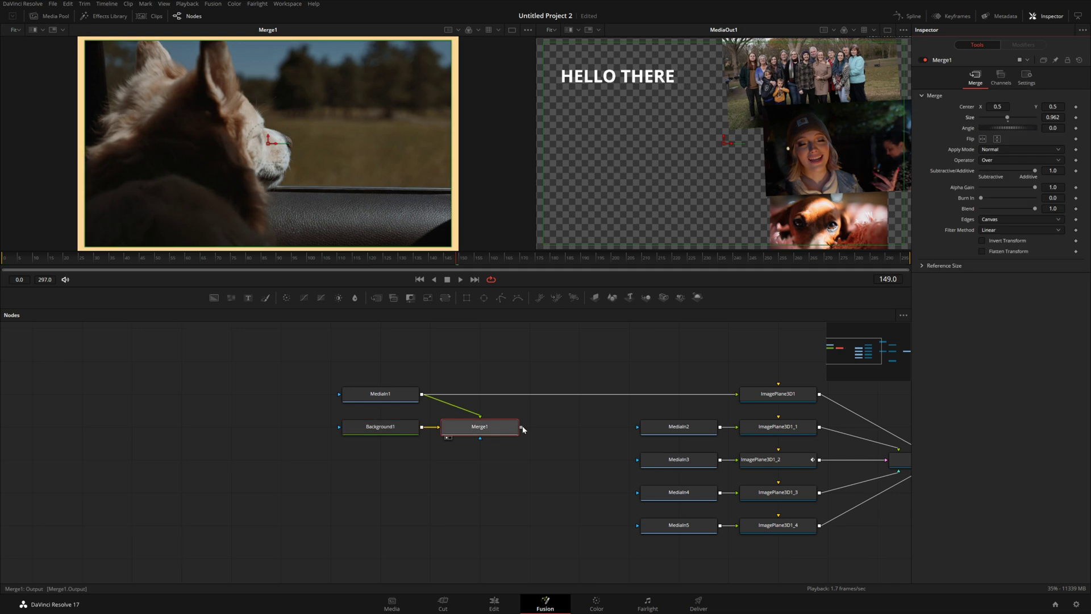
Feed Merge1 into ImagePlane3D1 in place of MediaIn1, tidy the border nodes beside it and play back the bordered photo
drag(522, 428, 737, 396)
drag(508, 359, 313, 448)
drag(466, 434, 666, 401)
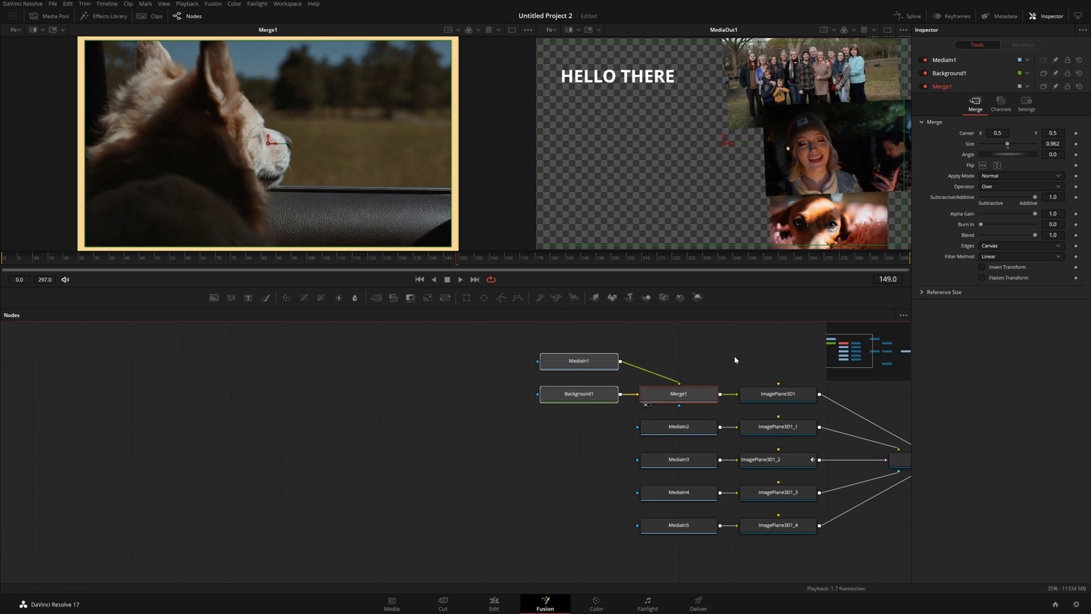
key(space)
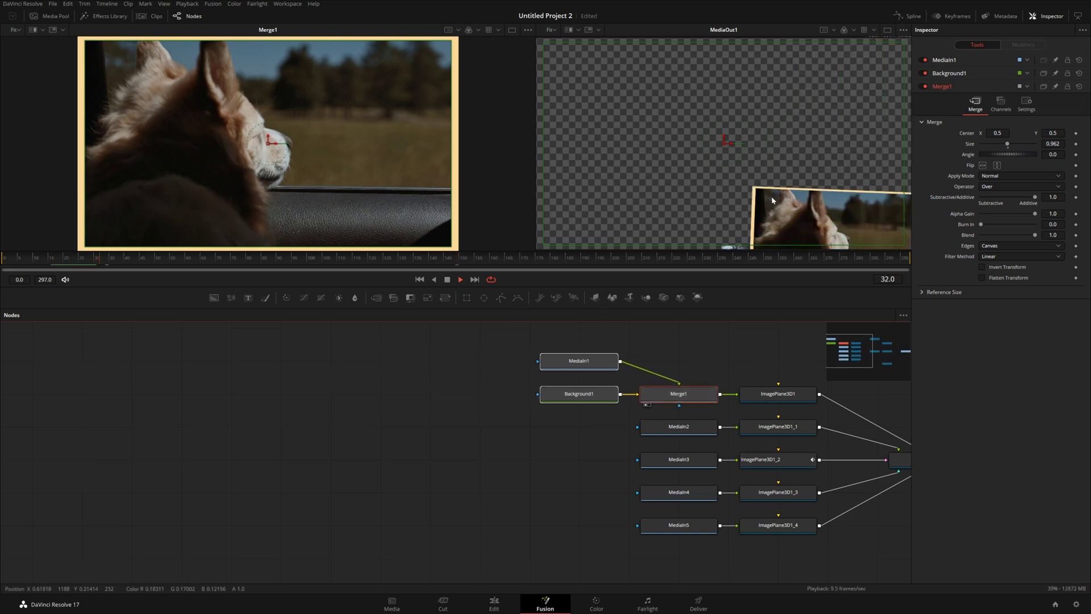
Replace the Background1 node with the White-crumpled-paper image from the media pool and confirm the replacement
click(578, 393)
click(50, 16)
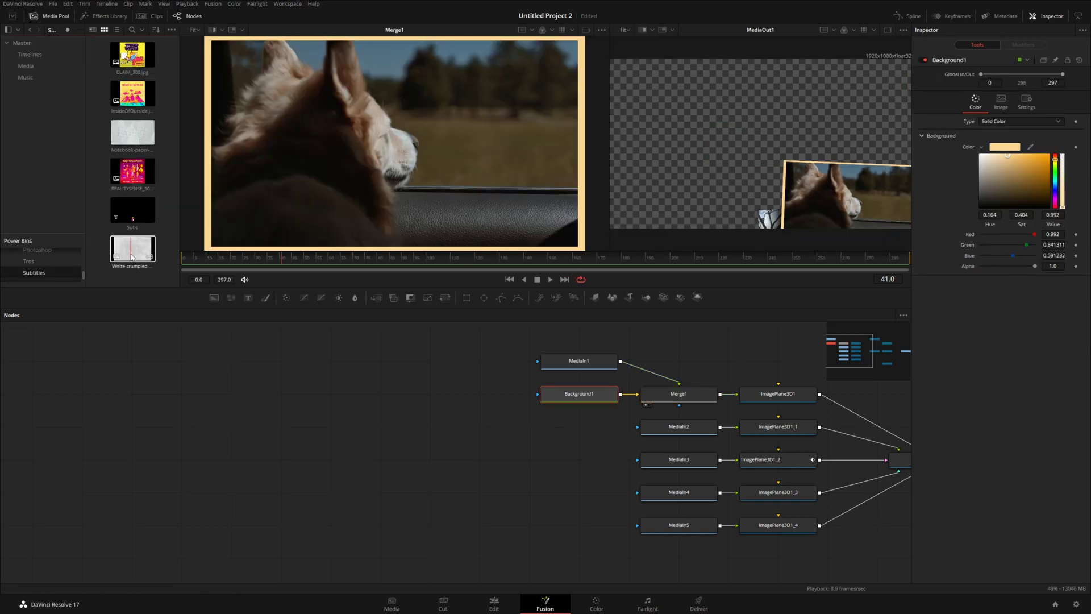
drag(132, 248, 558, 398)
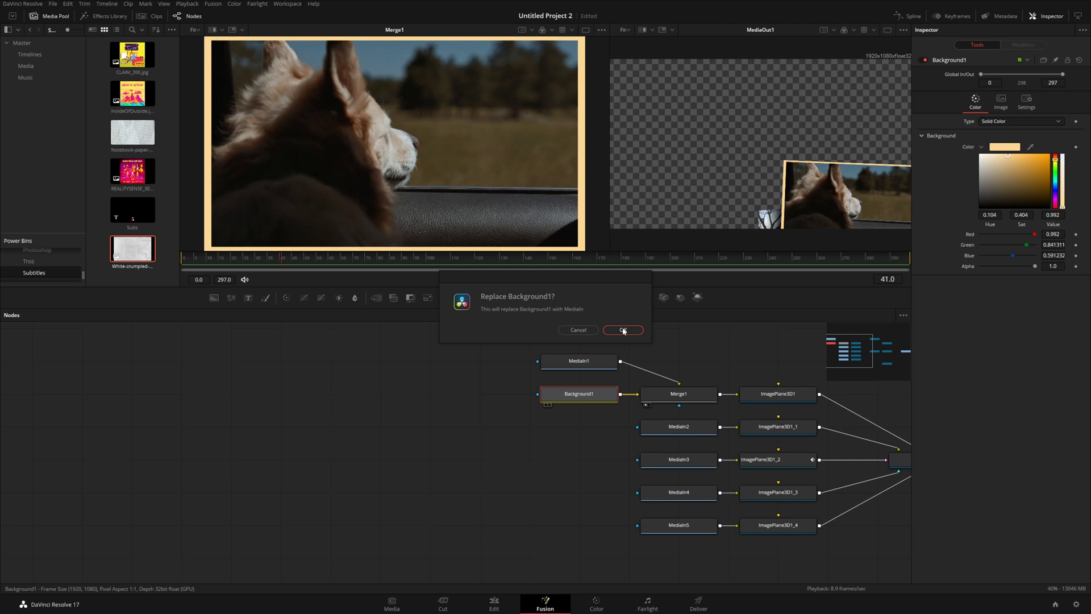
click(624, 330)
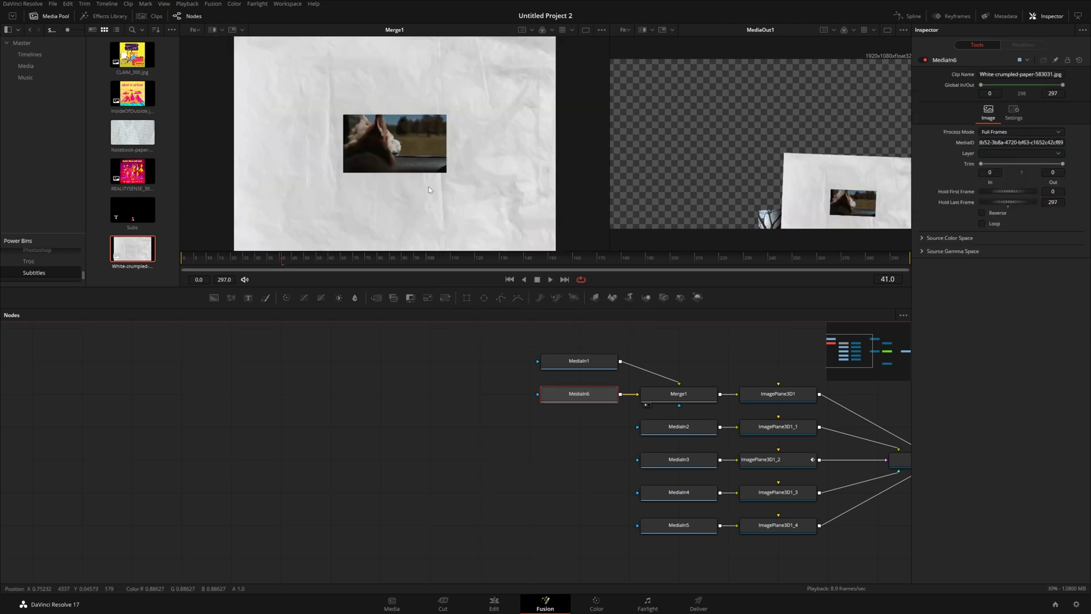
Move the paper's MediaIn6 node away from Merge1, insert a Letterbox node between them and hide the media pool
mouse_move(606, 397)
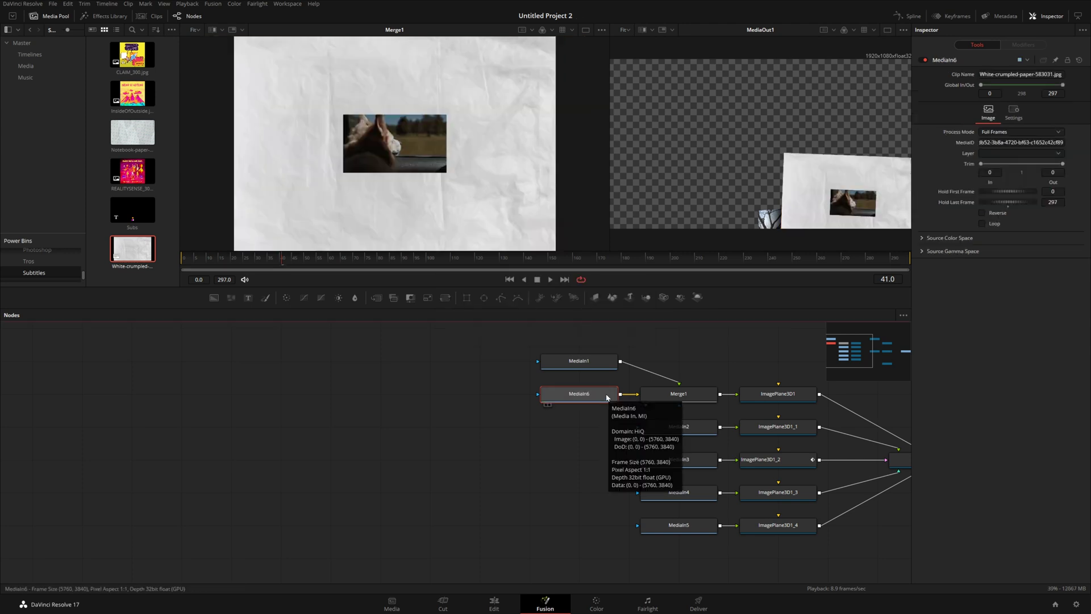
drag(607, 397, 461, 397)
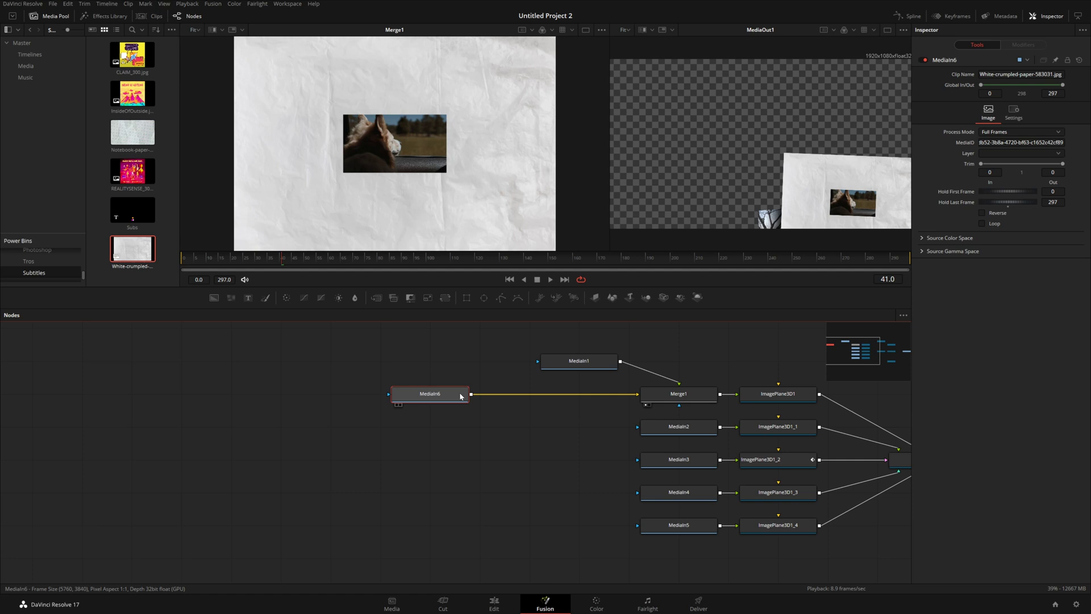
key(shift+space)
text(lett)
key(Return)
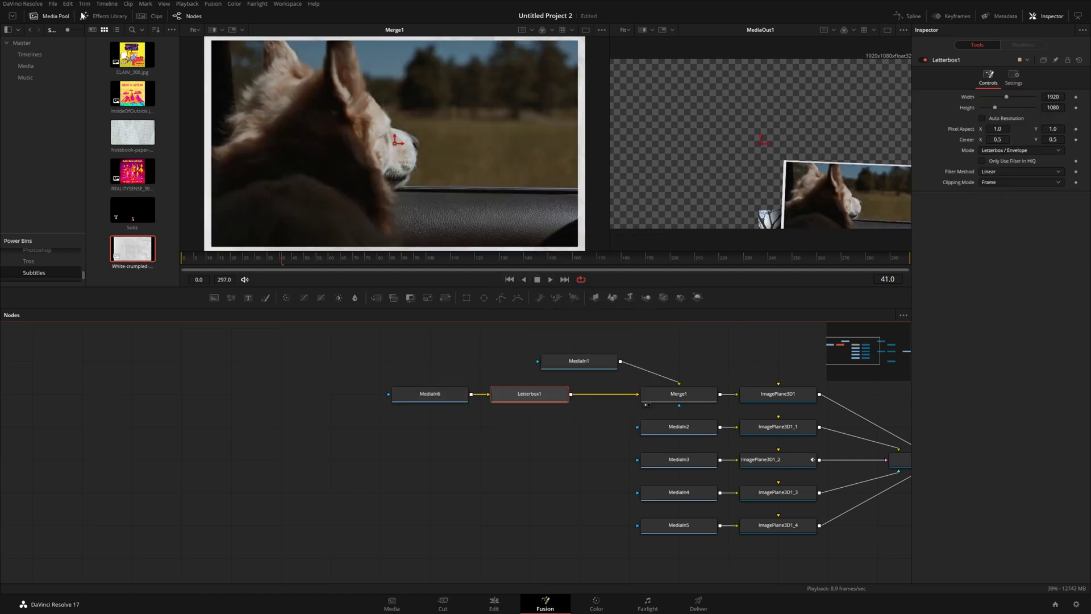
click(59, 20)
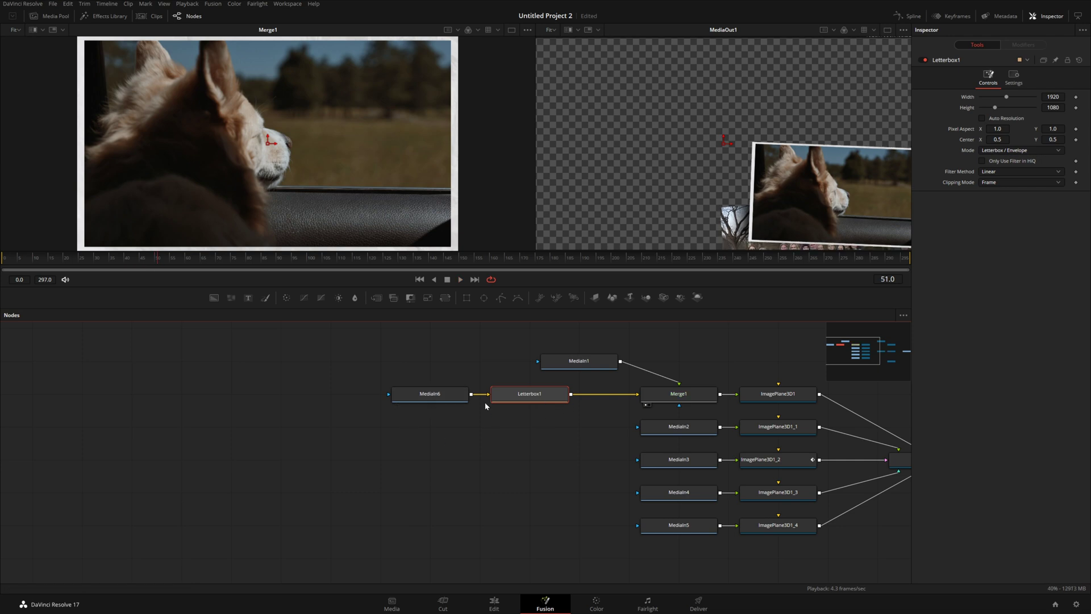
drag(622, 410, 326, 408)
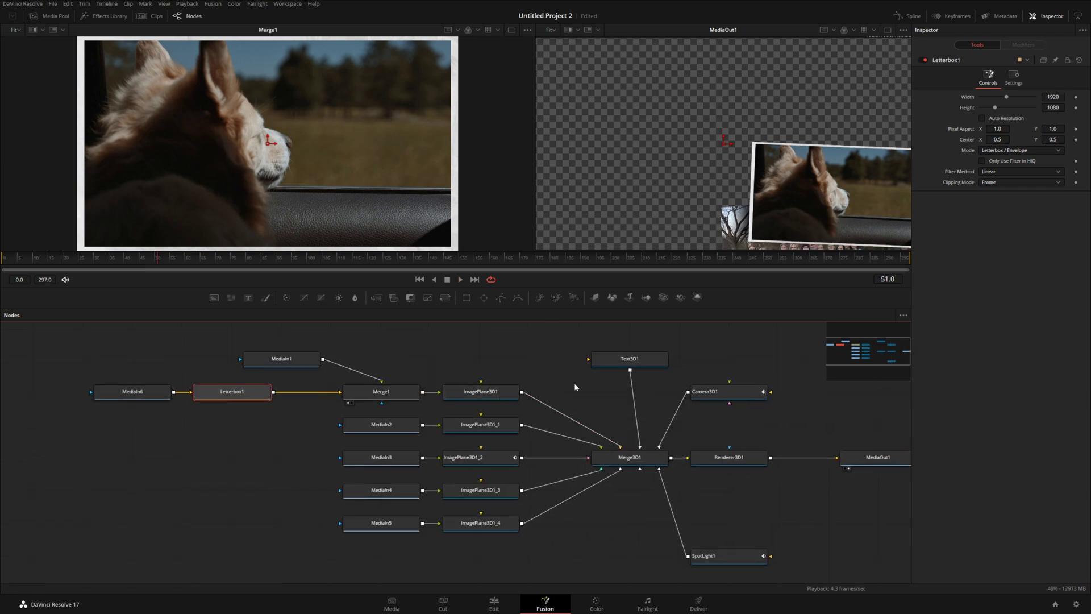